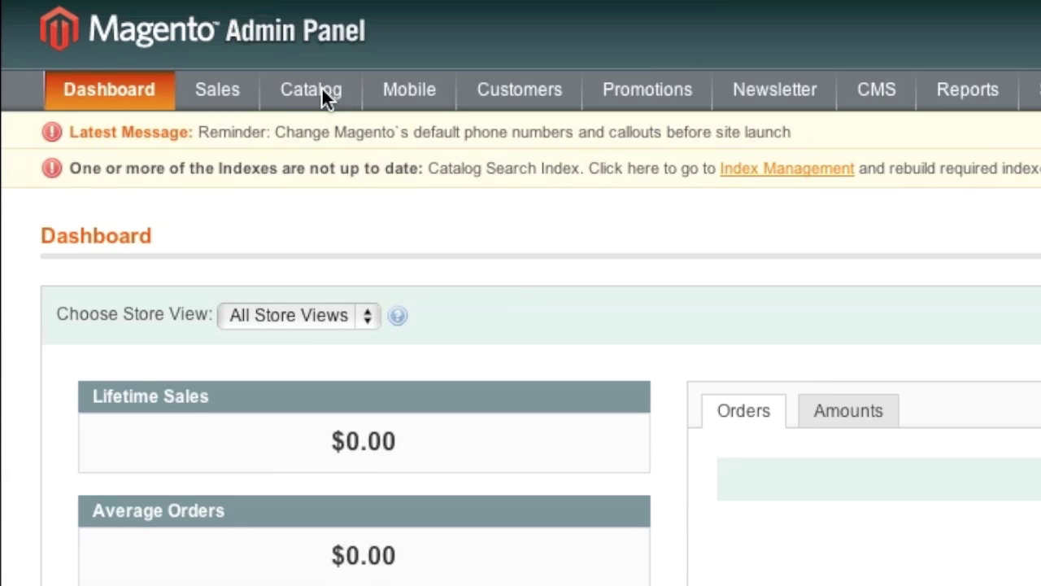
- Open the form for a new simple product using the Default attribute set
mouse_move(189, 57)
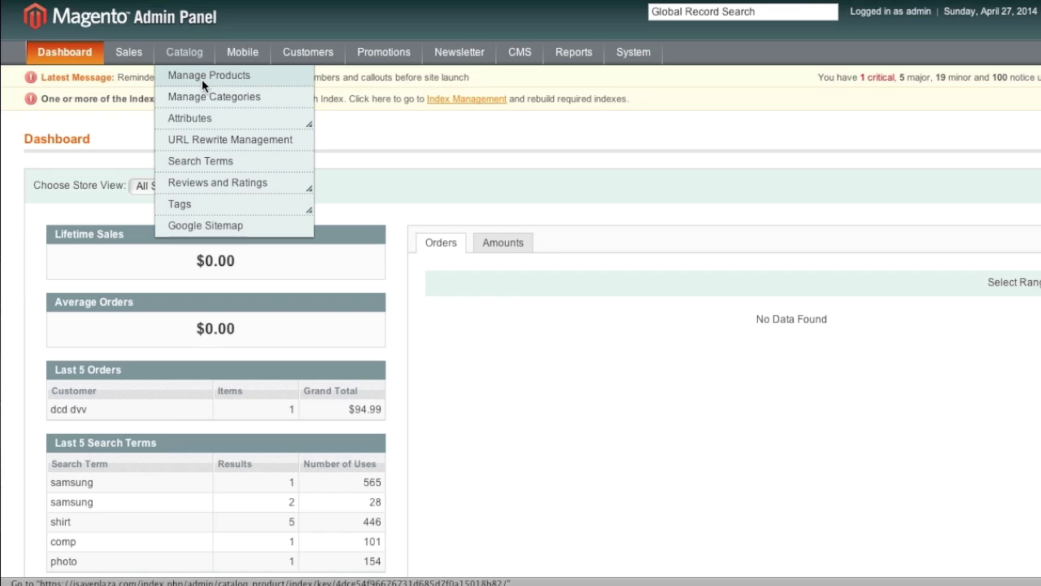
left_click(340, 134)
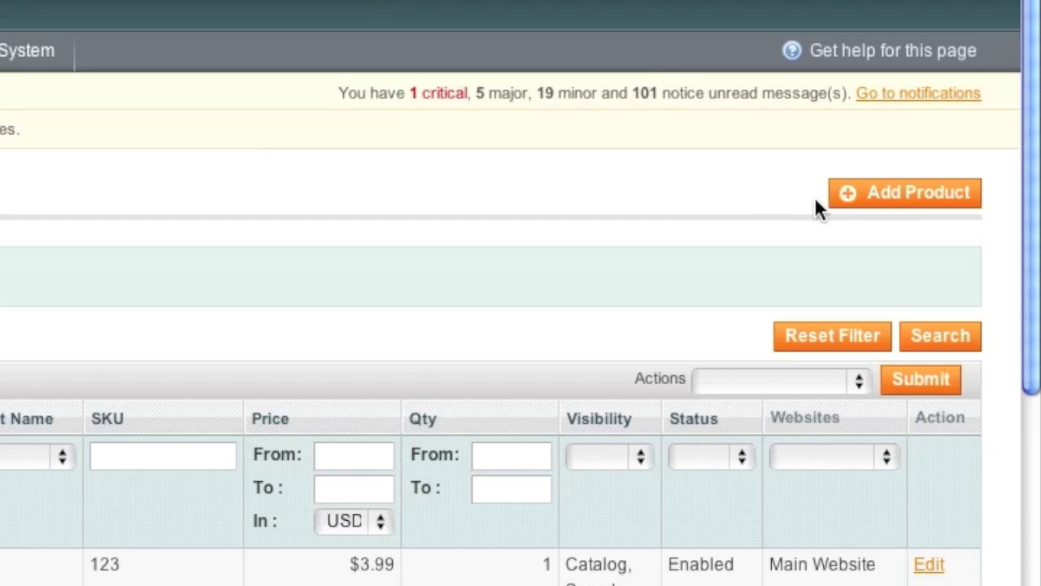
left_click(859, 200)
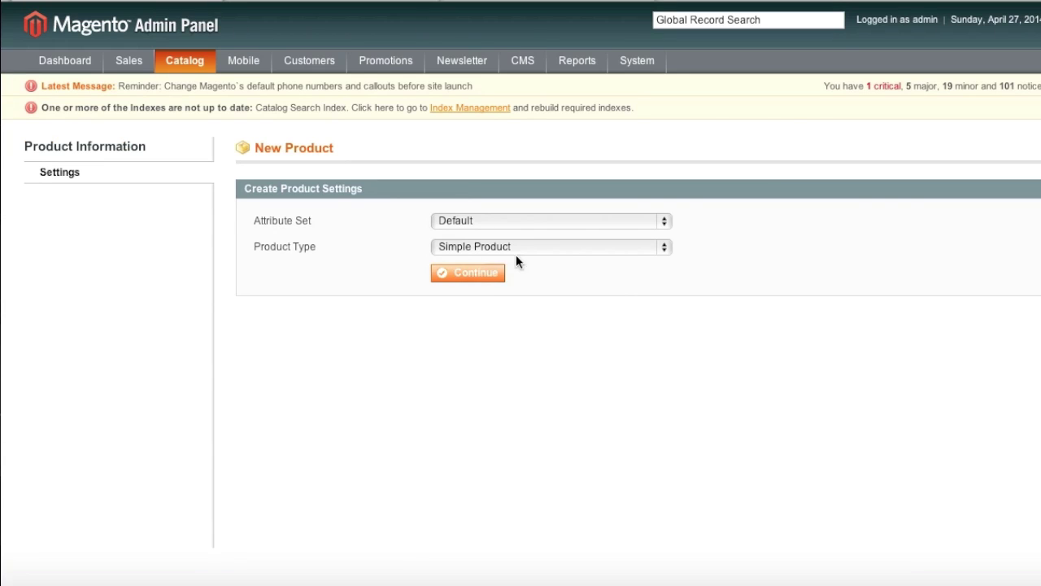
left_click(468, 272)
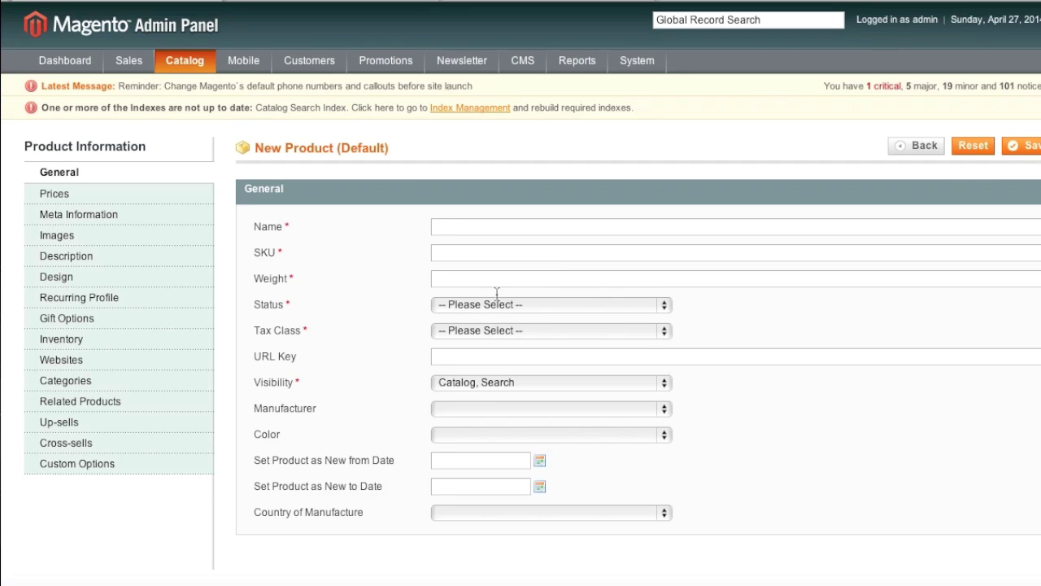
- Review the General, Images and Description sections of the new product form, including the available Status options
left_click(506, 309)
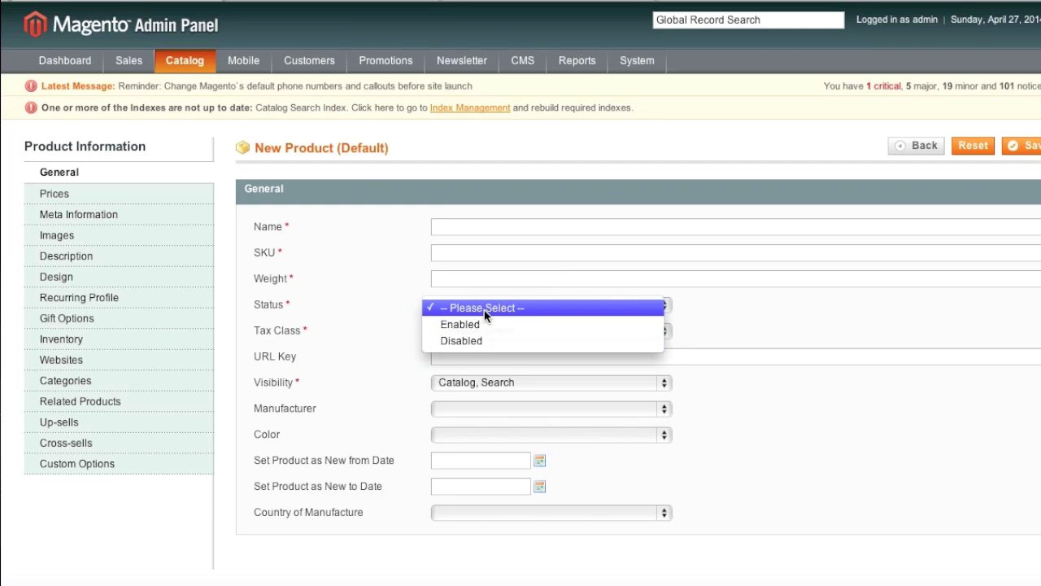
left_click(408, 281)
left_click(471, 461)
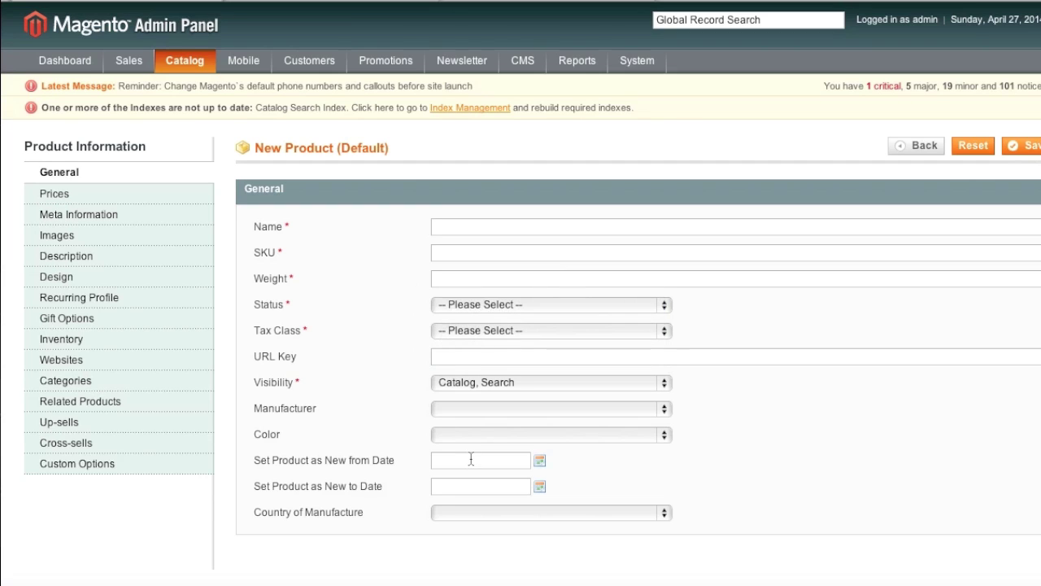
left_click(97, 235)
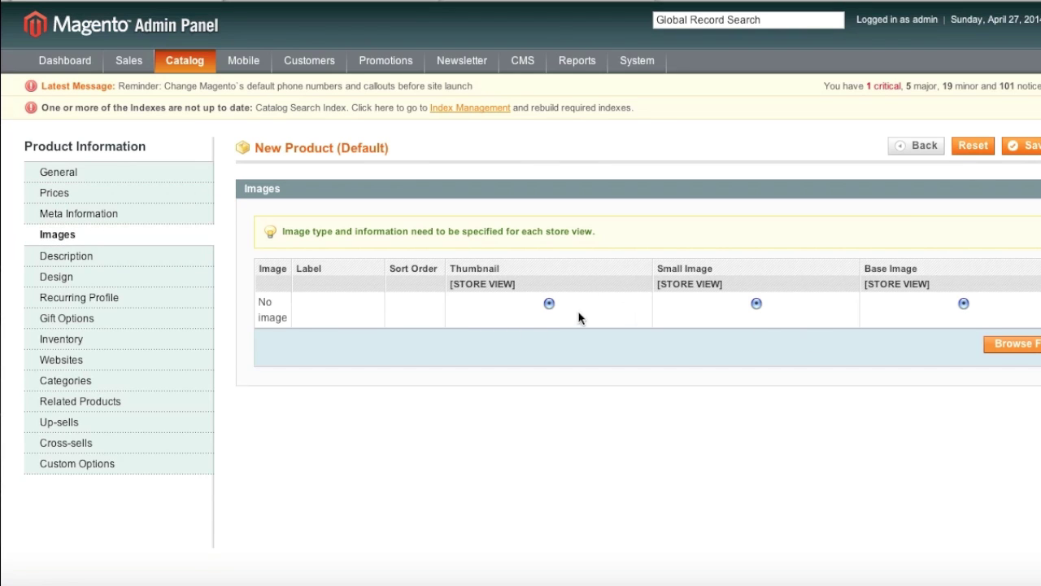
left_click(112, 257)
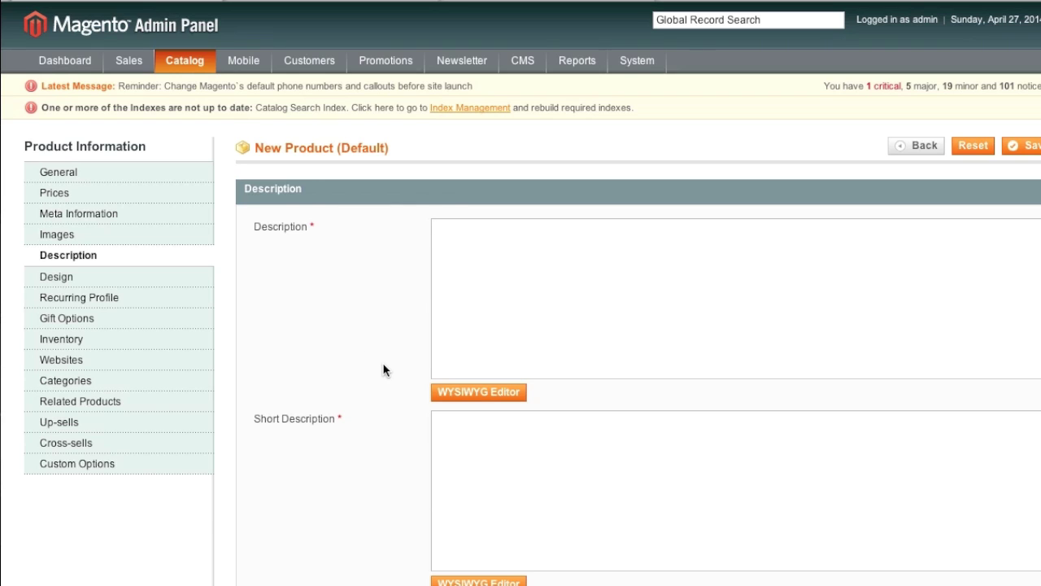
- Start a new product attribute from attribute management and give it the attribute code "design"
mouse_move(196, 68)
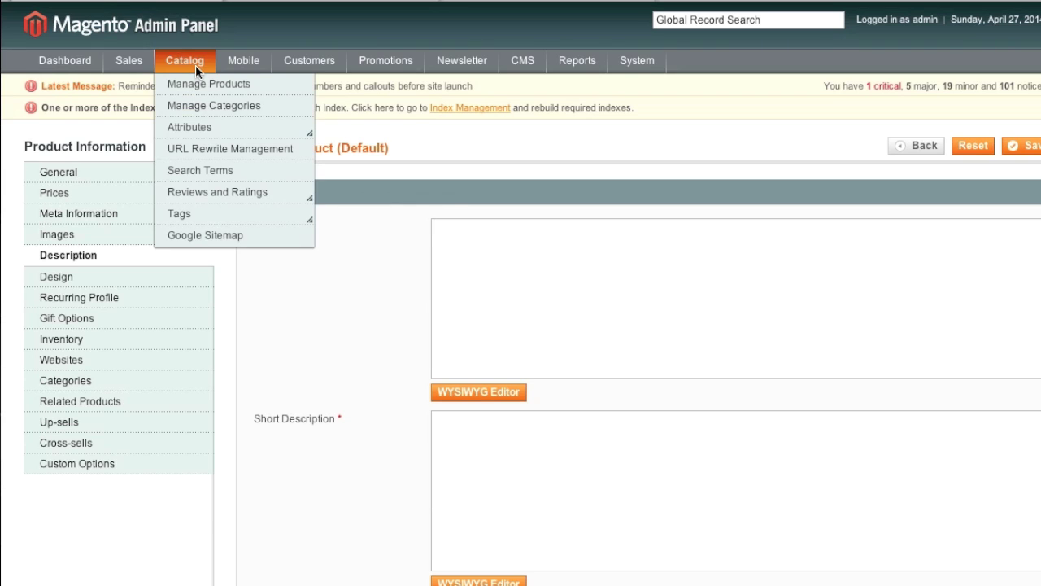
mouse_move(199, 126)
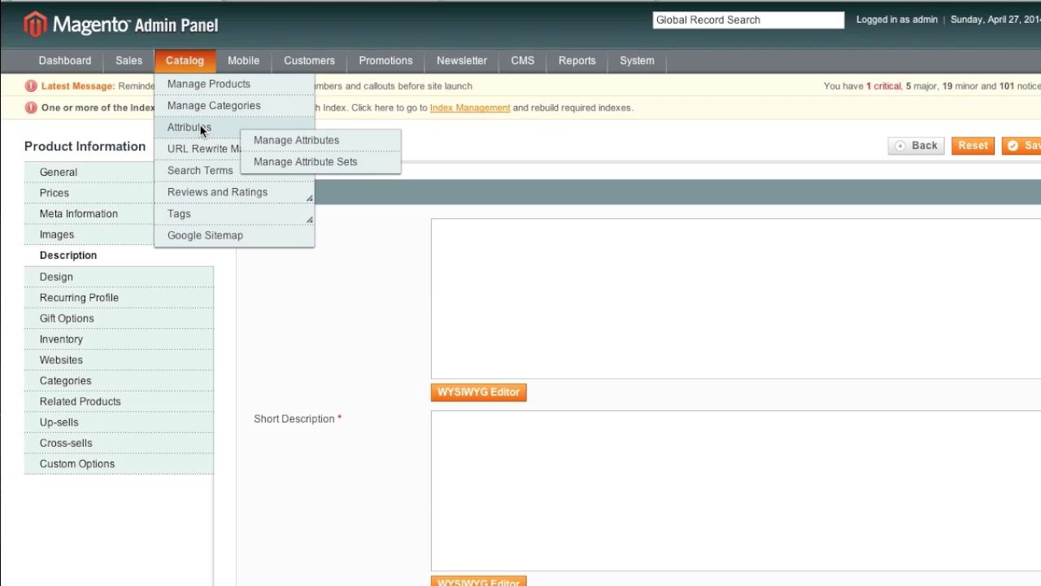
left_click(291, 143)
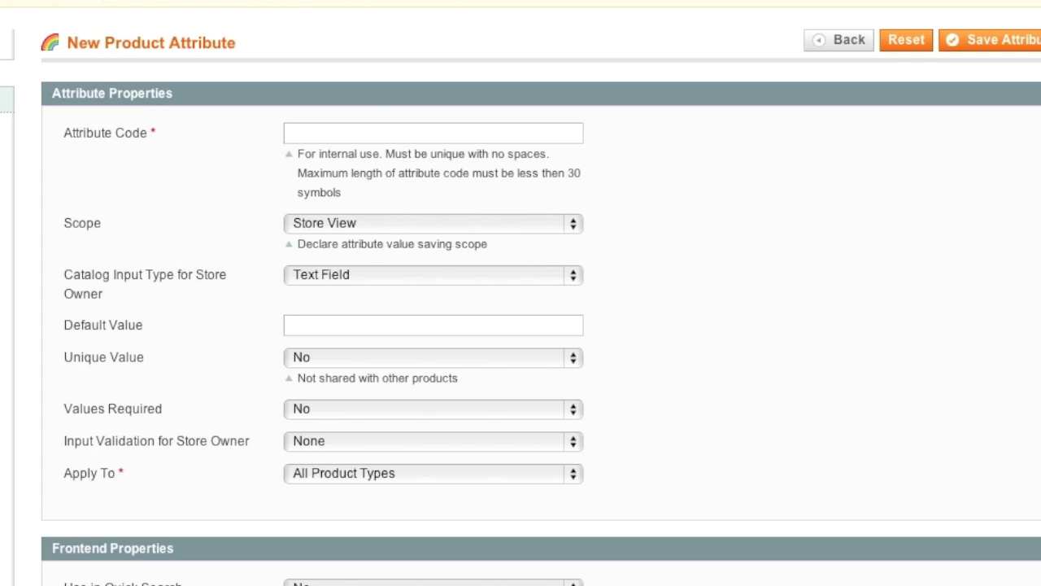
left_click(357, 130)
type("design")
- Set the attribute's scope to Website and its catalog input type to Dropdown
scroll(379, 114, "down", 1)
scroll(407, 114, "down", 2)
left_click(353, 155)
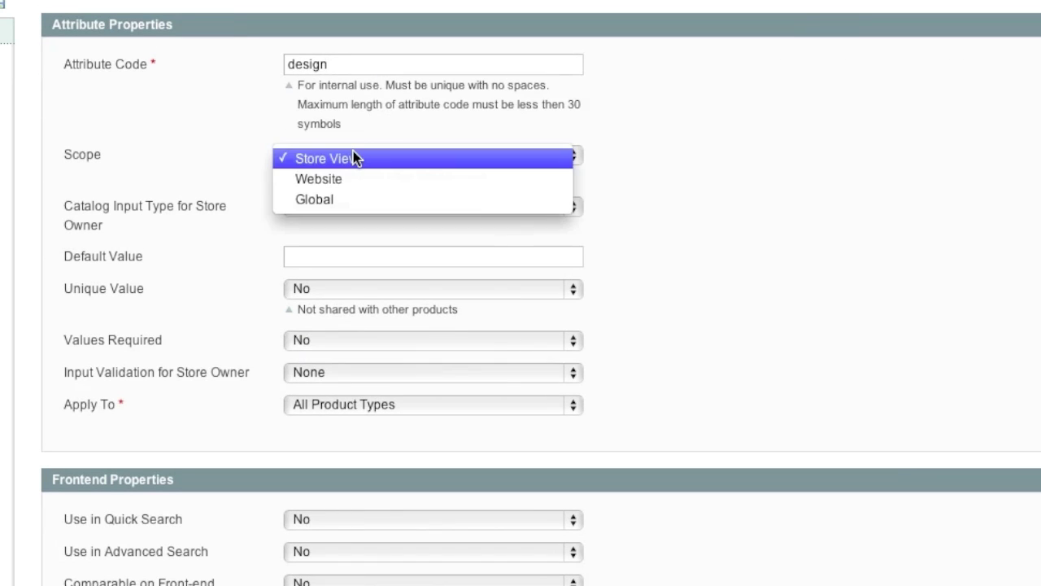
left_click(351, 180)
left_click(344, 208)
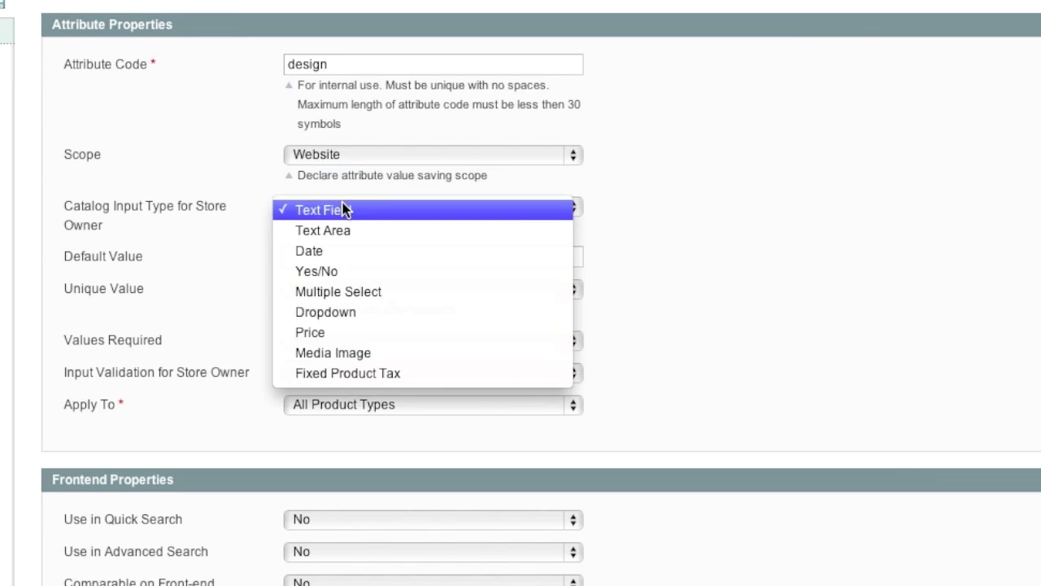
left_click(344, 312)
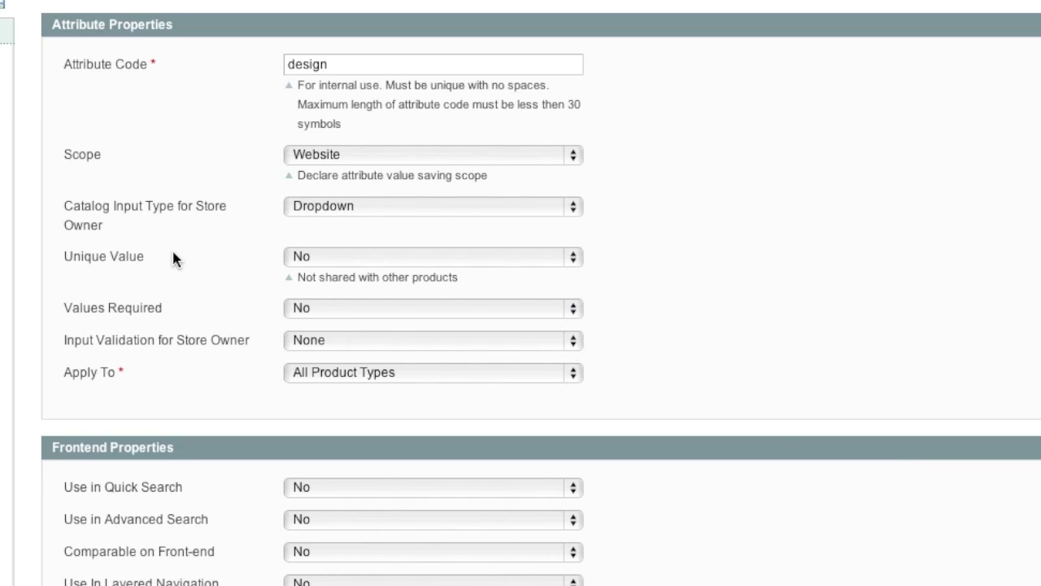
- Make the attribute's values required, keeping Unique Value at No and Input Validation for Store Owner at None
left_click(323, 257)
left_click(324, 260)
left_click(294, 308)
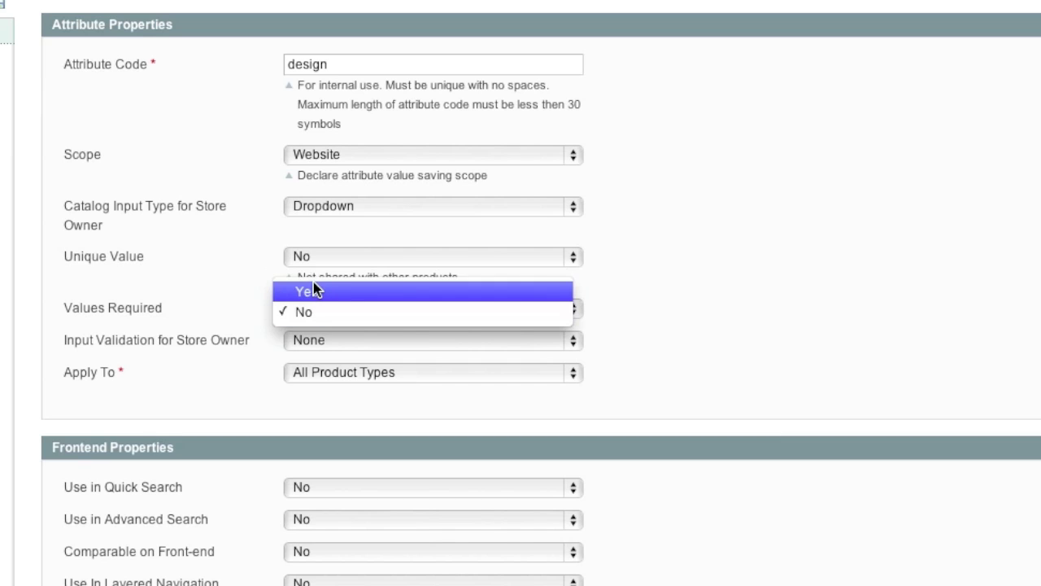
left_click(313, 290)
scroll(214, 323, "down", 1)
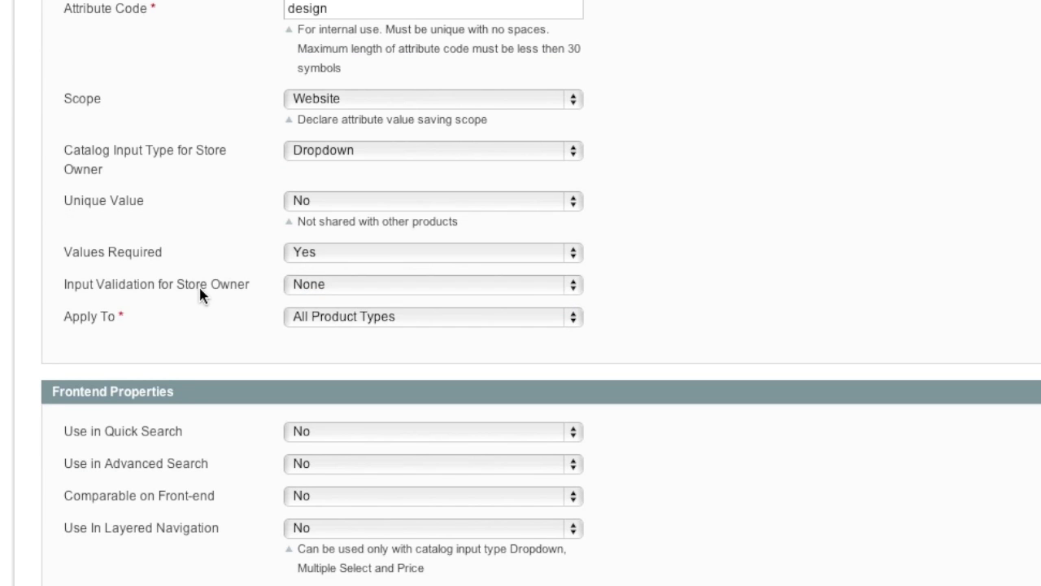
left_click(298, 293)
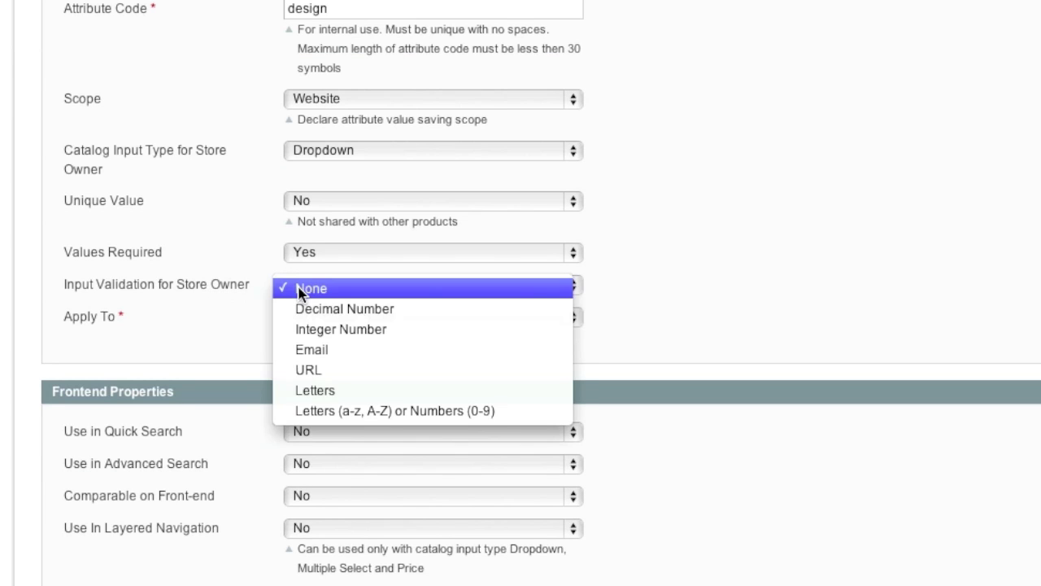
left_click(236, 292)
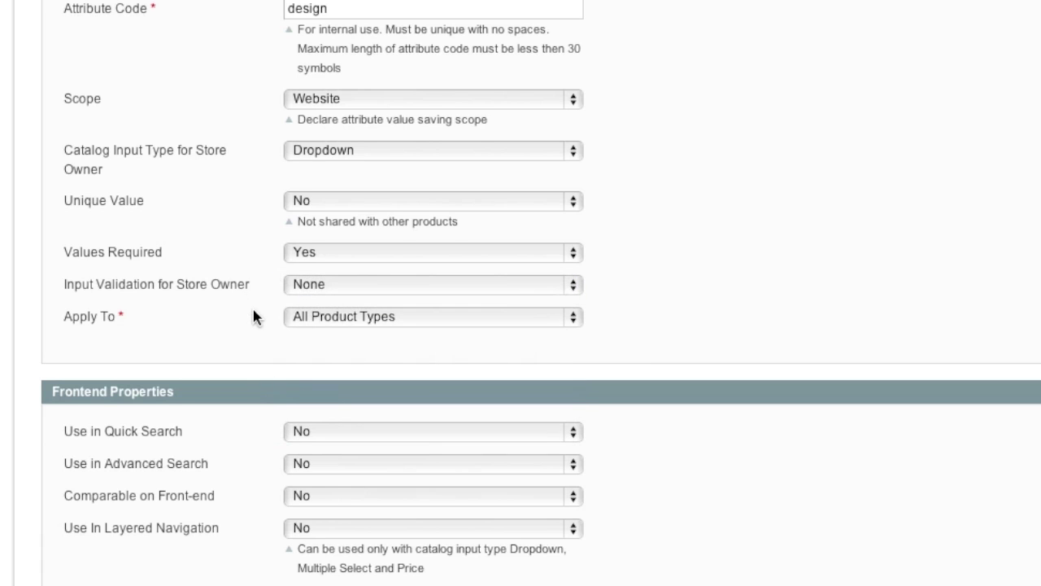
- Restrict the attribute to selected product types and choose Simple Product
scroll(254, 306, "down", 1)
left_click(348, 278)
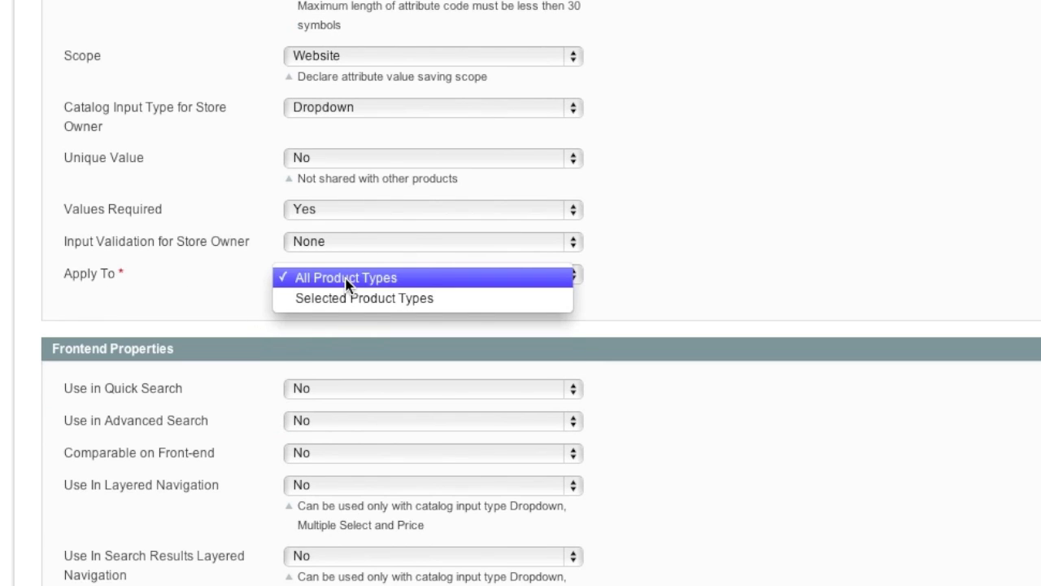
left_click(343, 294)
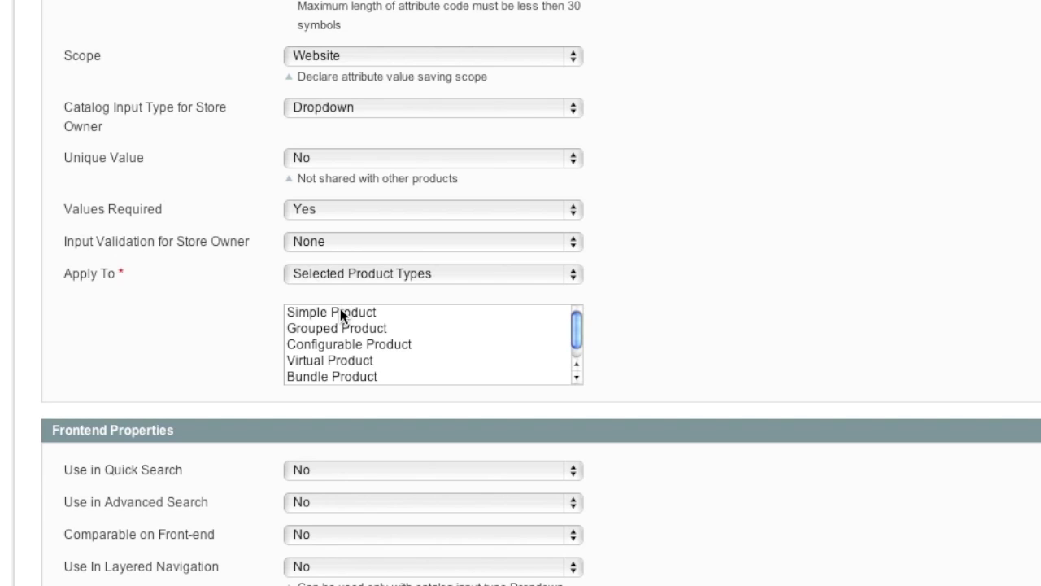
left_click(340, 311)
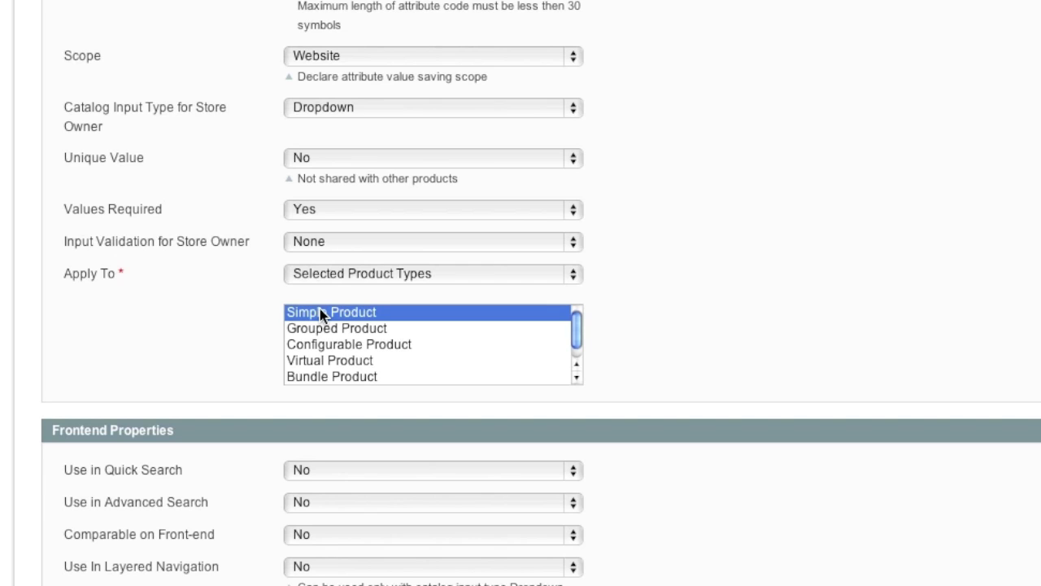
left_click(221, 299)
- Set Use in Quick Search to Yes in the attribute's frontend properties
scroll(220, 302, "down", 3)
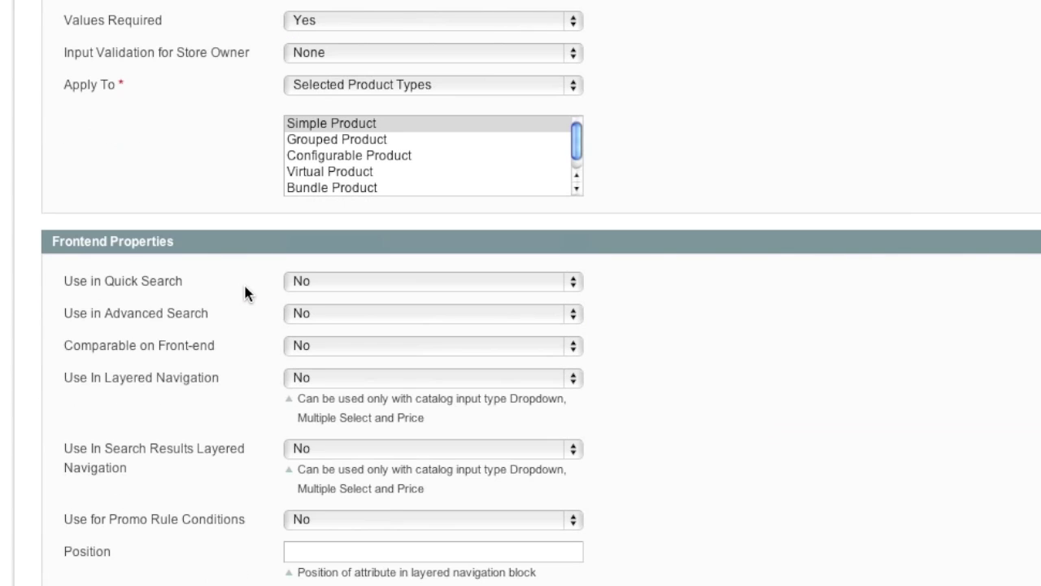
left_click(301, 287)
left_click(307, 265)
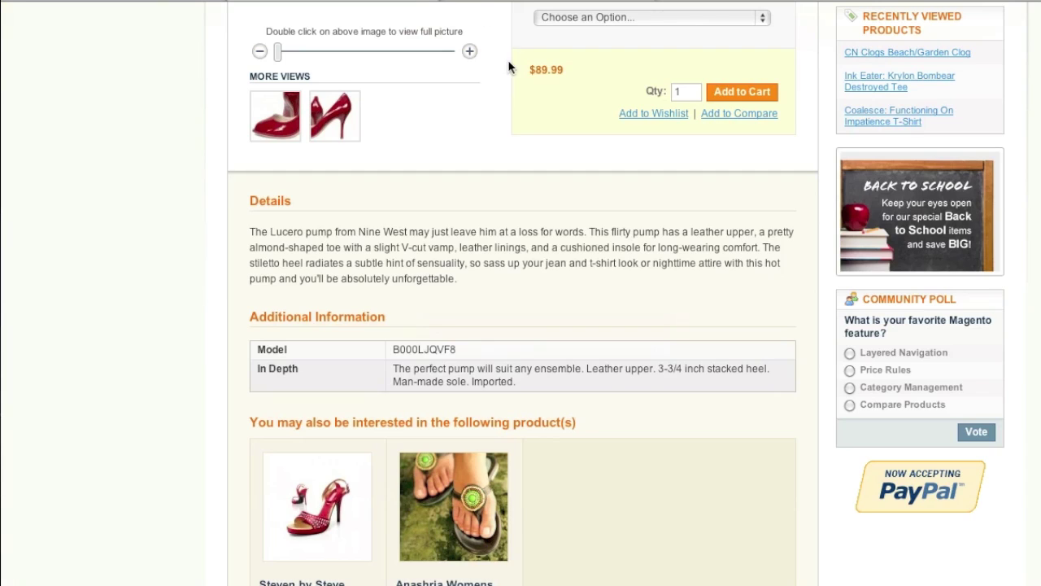
- Switch to the storefront product page and enter "shirt" in its quick search field
scroll(696, 70, "up", 3)
left_click(442, 31)
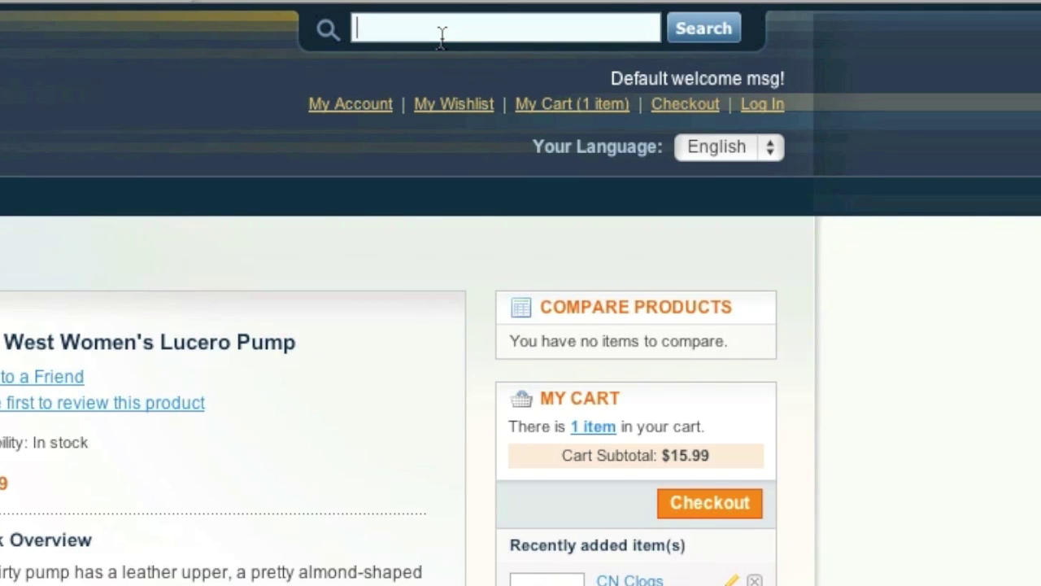
type("shirt")
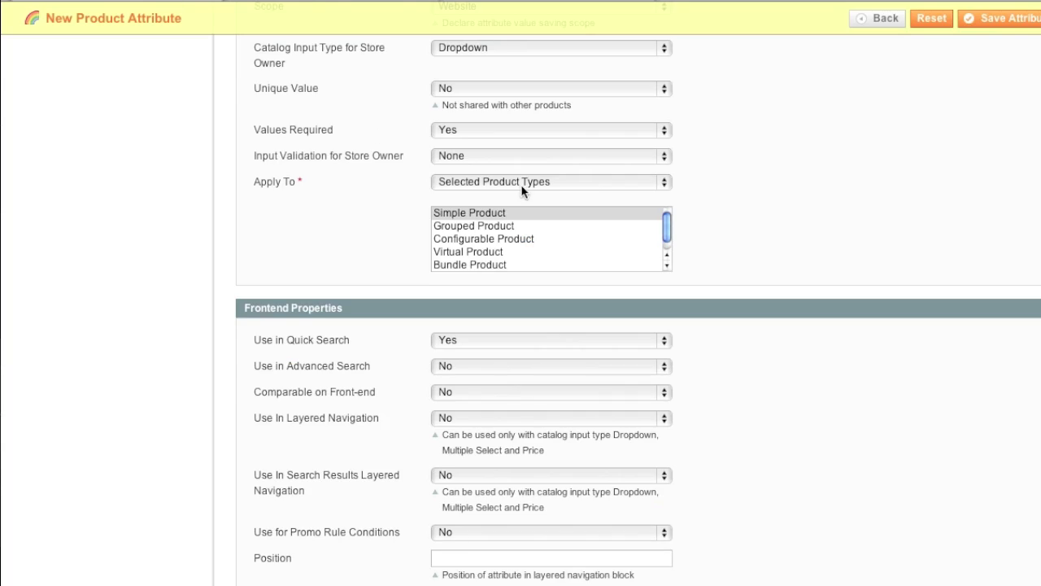
- Return to the new attribute form and set Use in Advanced Search to Yes
scroll(522, 184, "down", 1)
scroll(526, 191, "down", 1)
scroll(402, 320, "down", 1)
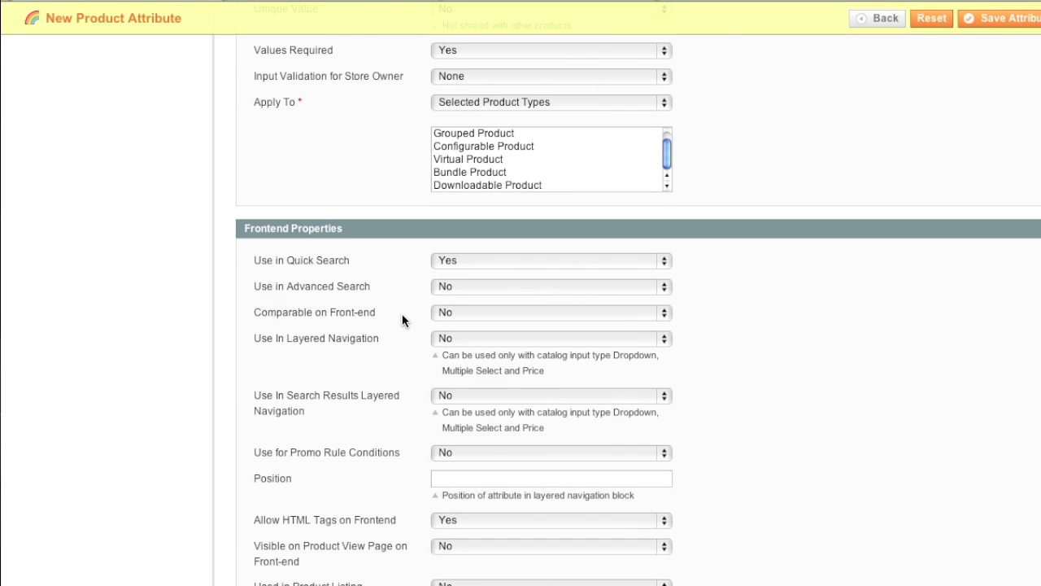
left_click(460, 286)
left_click(463, 273)
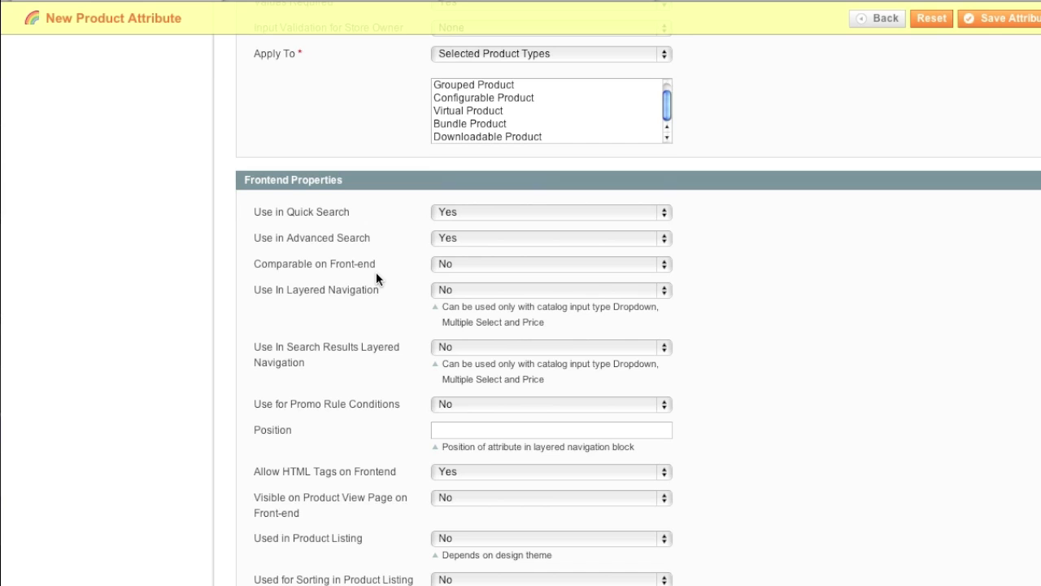
- Set Comparable on Front-end and Use In Search Results Layered Navigation to Yes
left_click(373, 1)
scroll(643, 386, "down", 2)
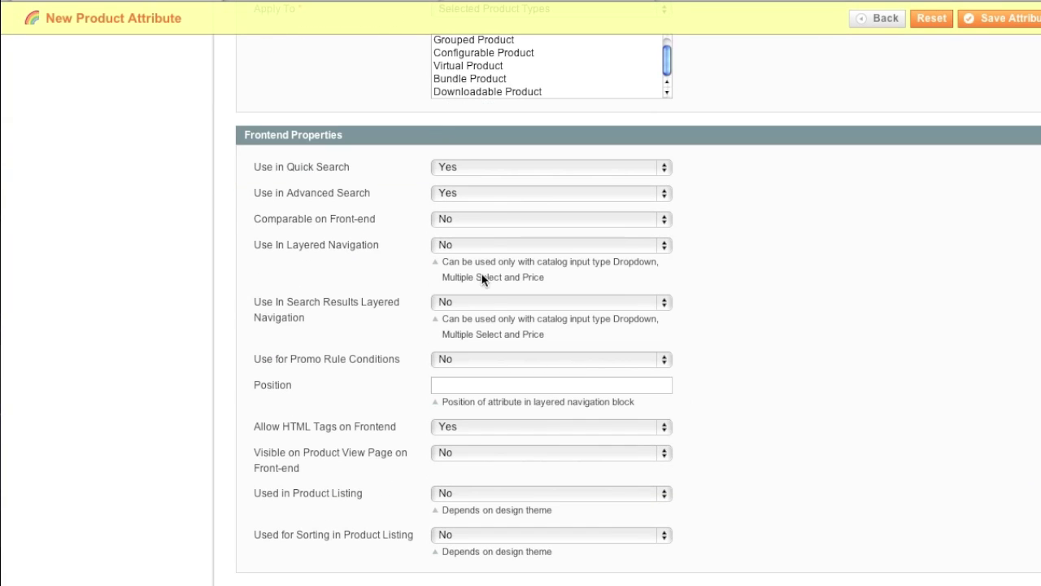
left_click(502, 222)
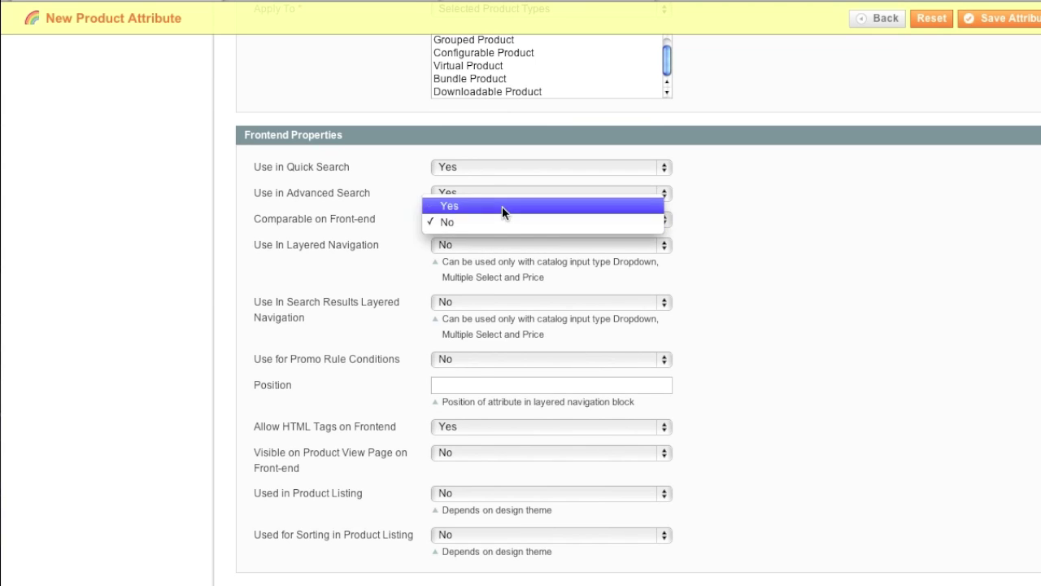
left_click(502, 206)
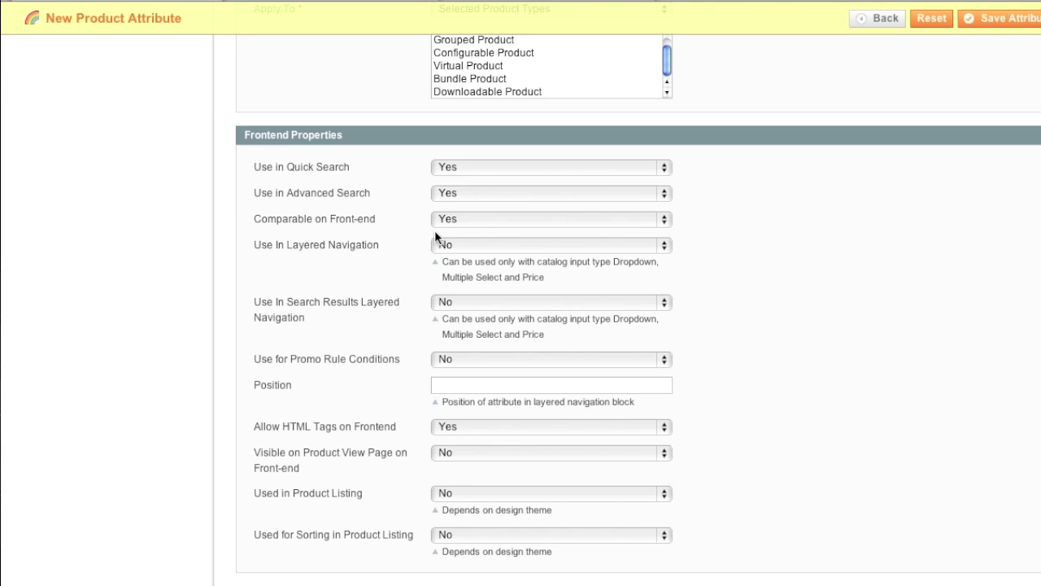
scroll(493, 249, "down", 1)
left_click(477, 261)
left_click(474, 236)
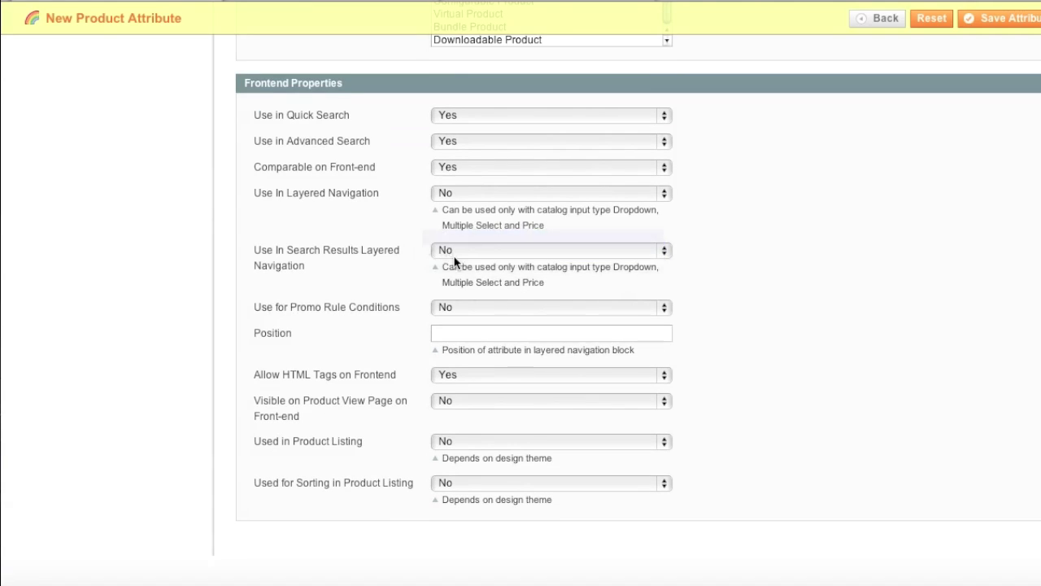
- Set Use for Promo Rule Conditions and Used in Product Listing to Yes
scroll(399, 295, "down", 1)
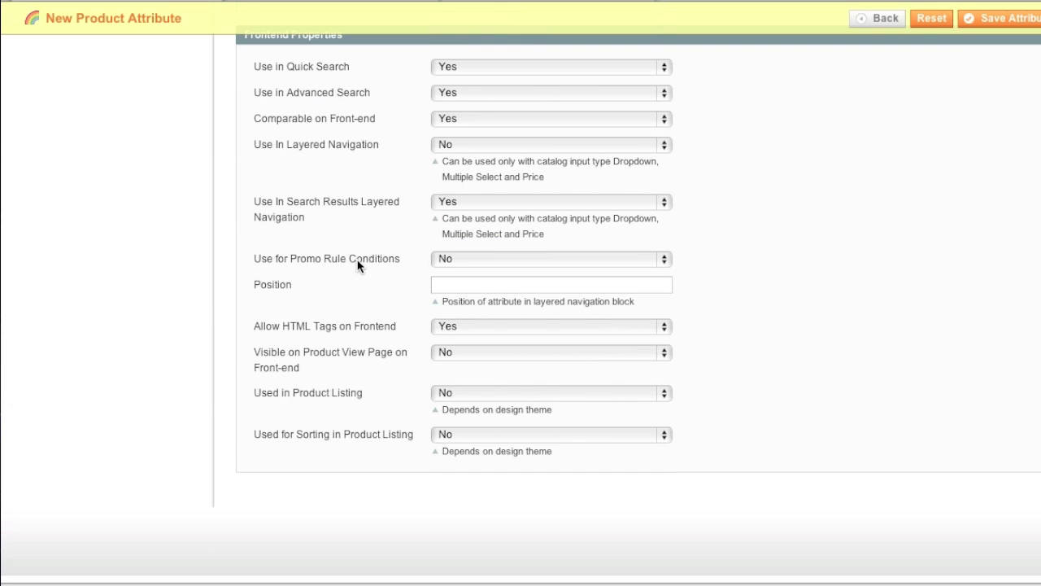
left_click(443, 260)
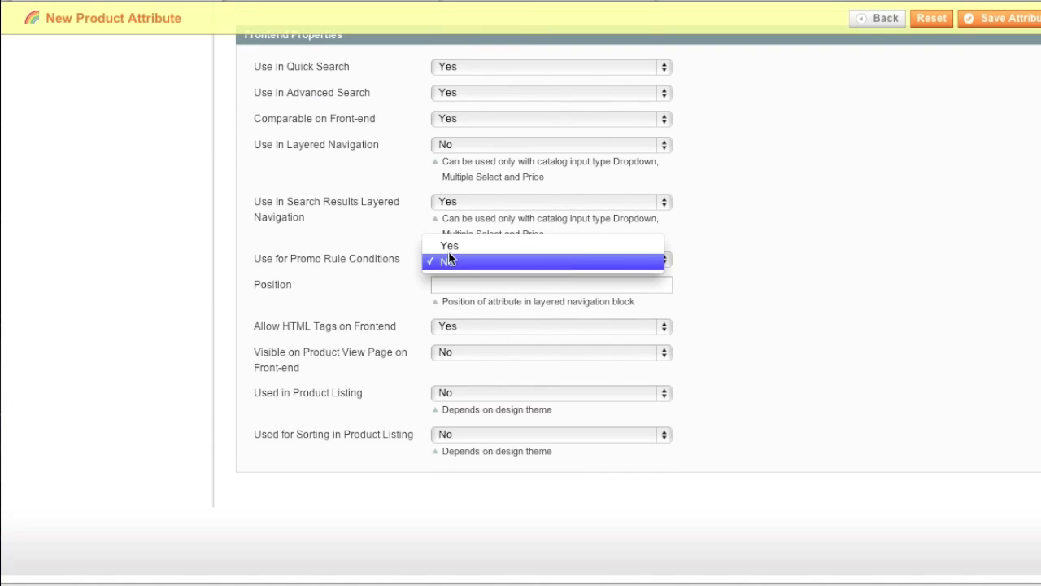
left_click(448, 246)
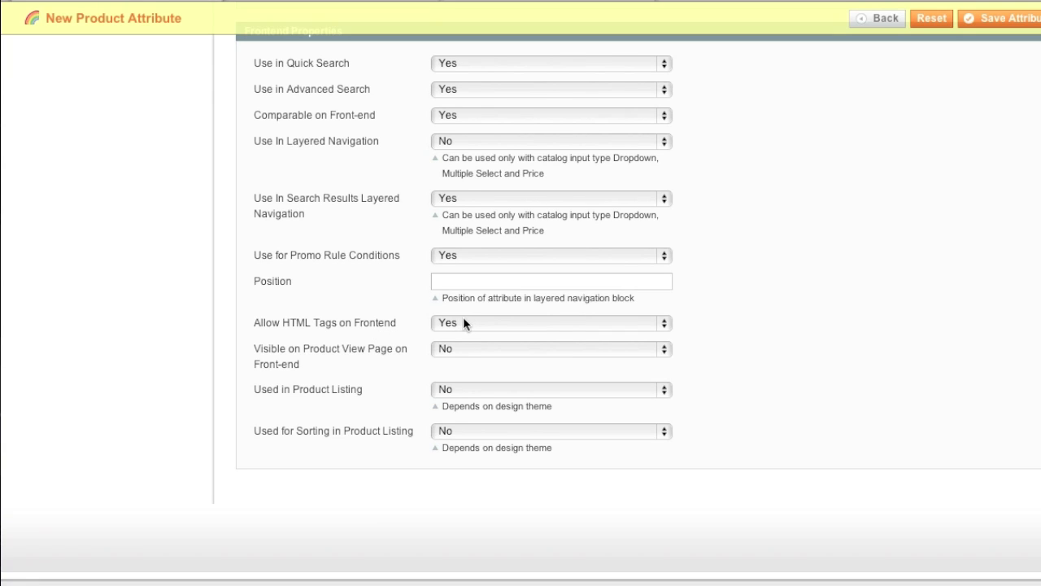
scroll(458, 319, "down", 1)
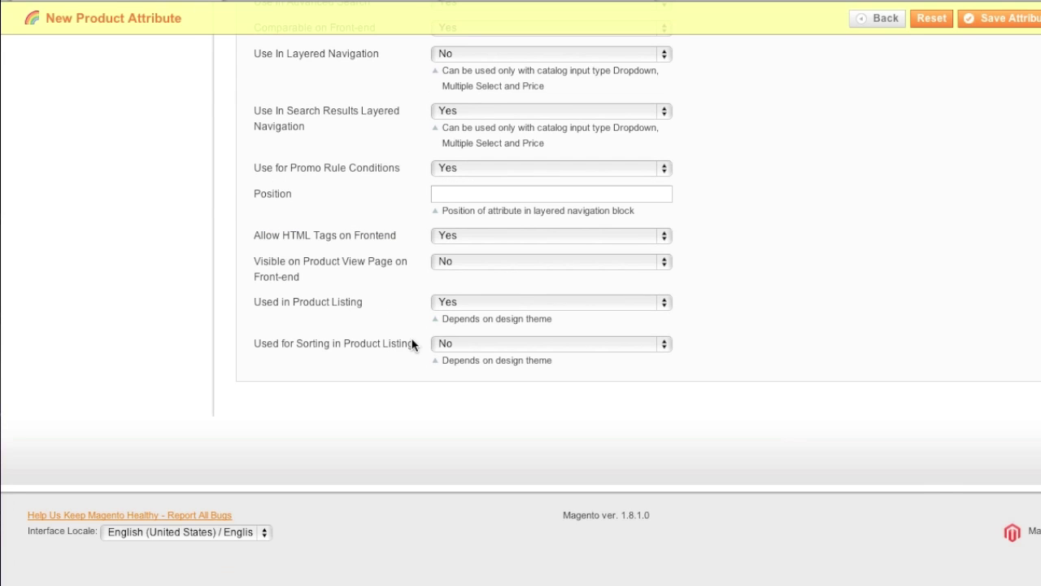
- Title the attribute "Design" for Admin, English, French and German under its label and option management
scroll(386, 321, "up", 15)
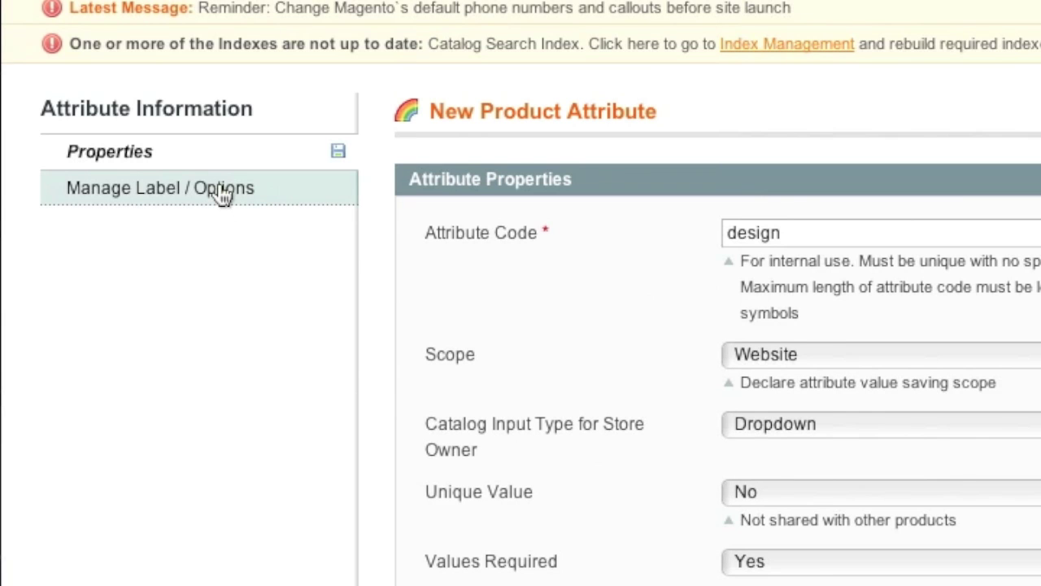
left_click(224, 194)
left_click(90, 247)
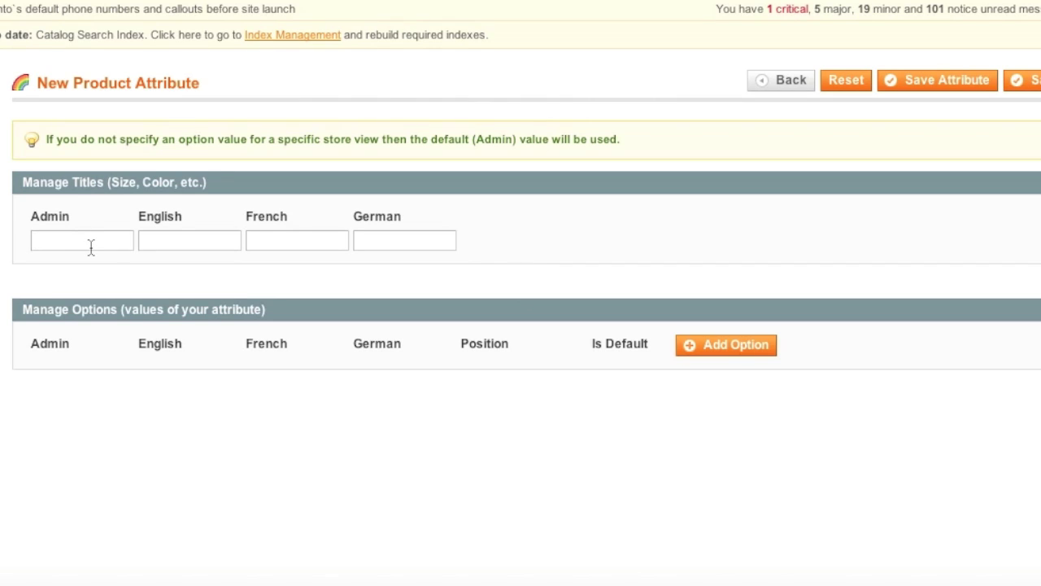
type("Design")
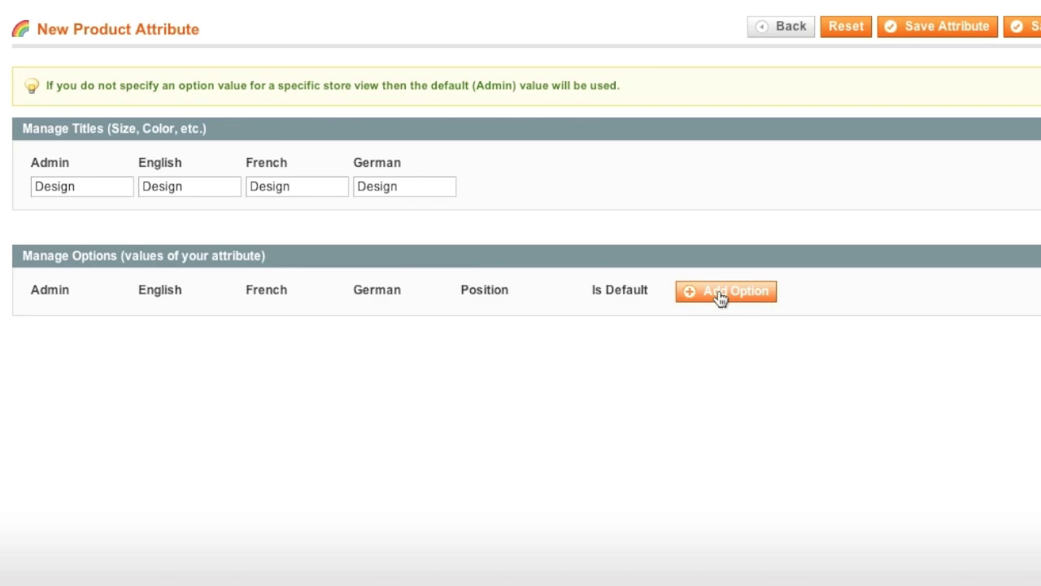
- Add an attribute option named "Crew Neck" for Admin, English, French and German
left_click(721, 300)
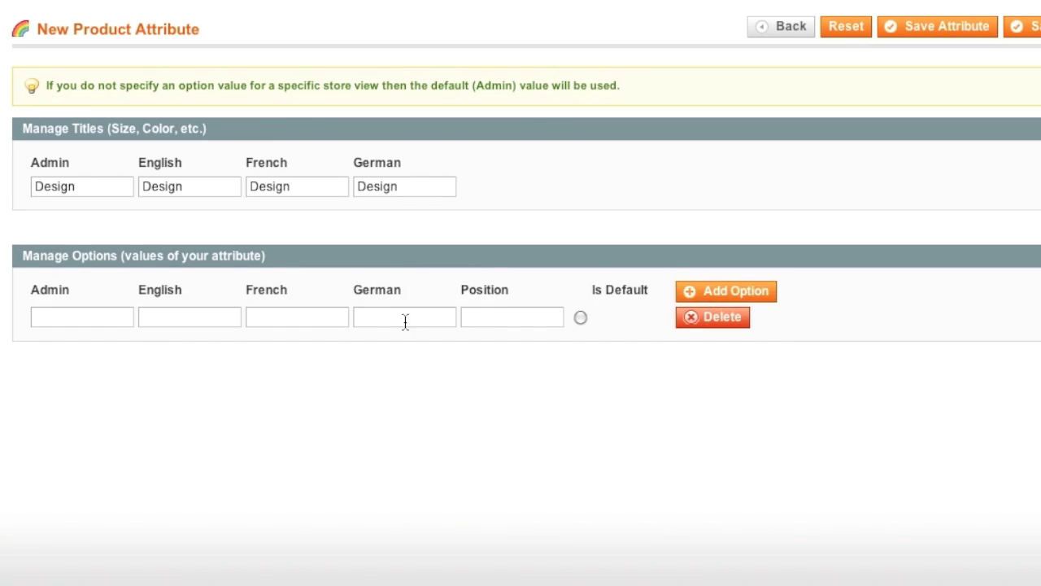
left_click(119, 320)
type("Crew Neck")
triple_click(114, 320)
key("ctrl+c")
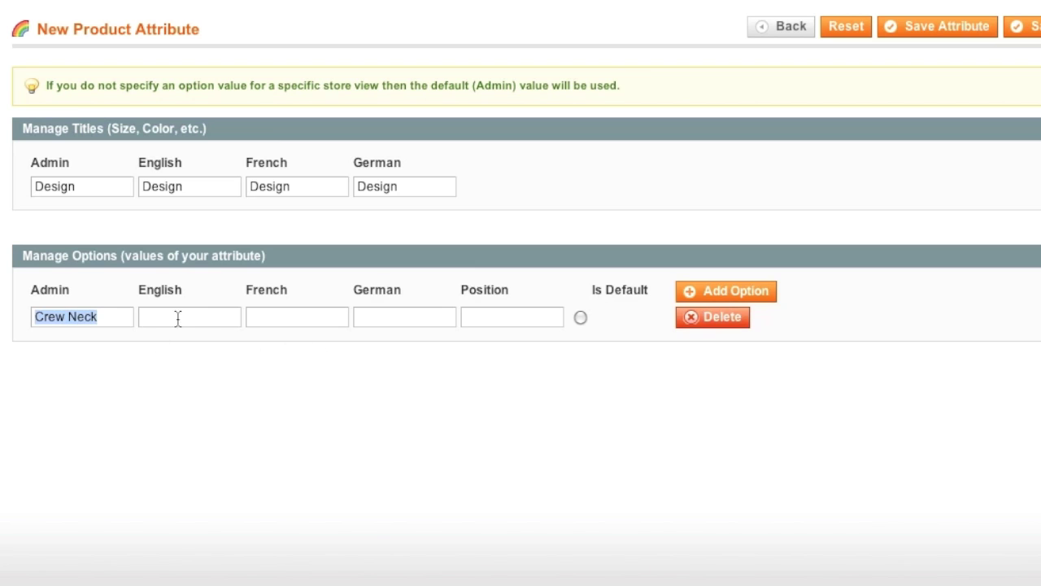
left_click(195, 319)
key("ctrl+v")
left_click(301, 318)
key("ctrl+v")
left_click(403, 321)
key("ctrl+v")
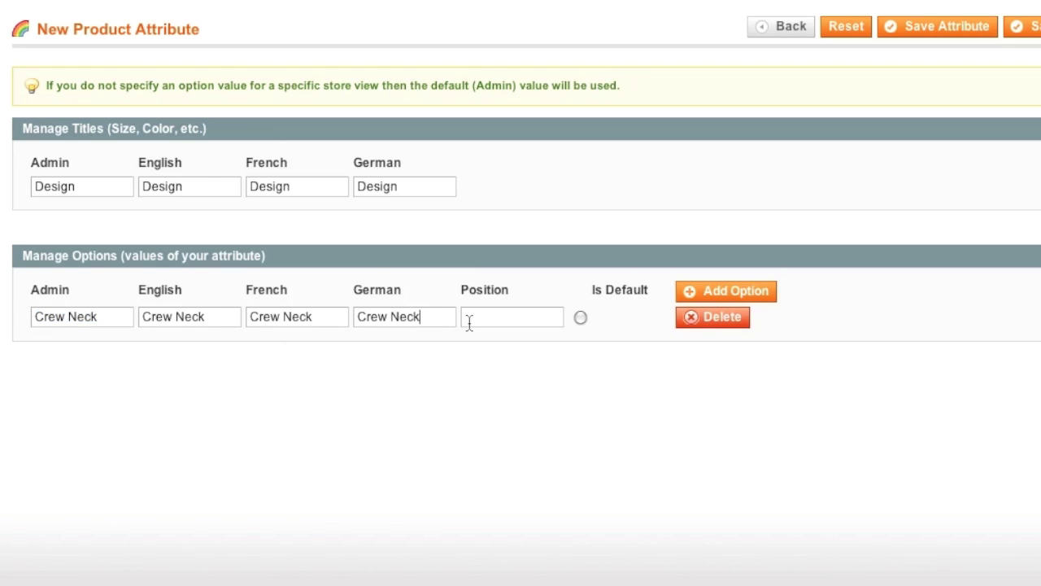
- Set the Crew Neck option's position to 1 and make it the default
left_click(469, 323)
type("1")
left_click(579, 318)
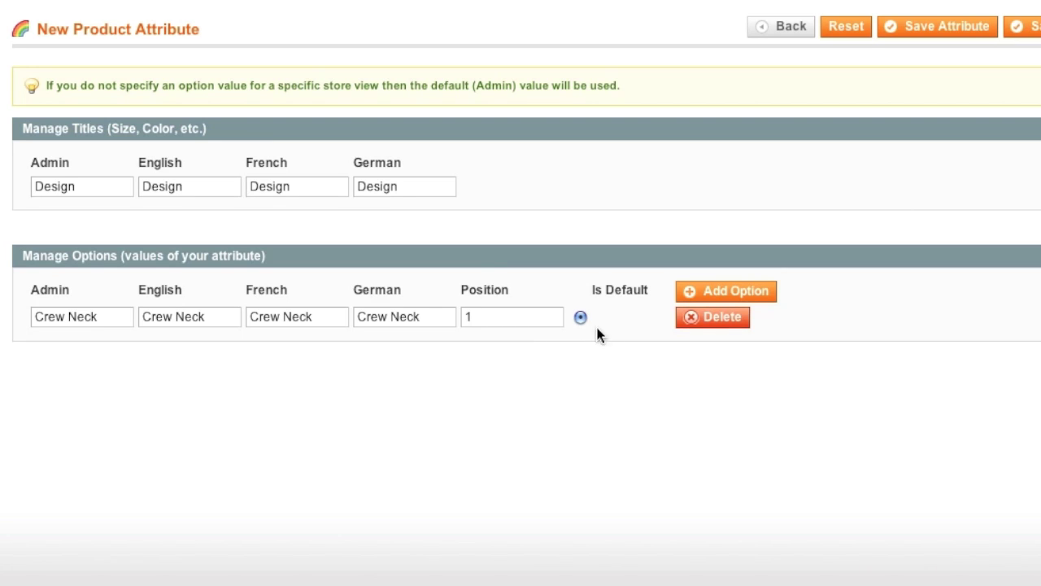
- Add a second attribute option named "V-Neck" for Admin, English, French and German
left_click(689, 295)
left_click(114, 317)
type("V")
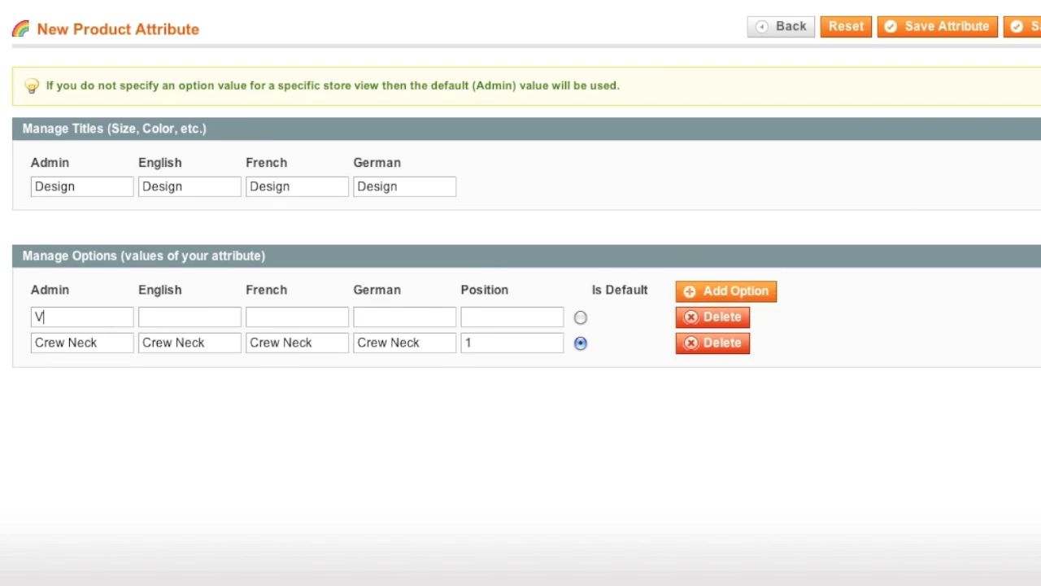
type("-Neck")
key("ctrl+a")
key("ctrl+c")
left_click(200, 317)
key("ctrl+v")
left_click(274, 318)
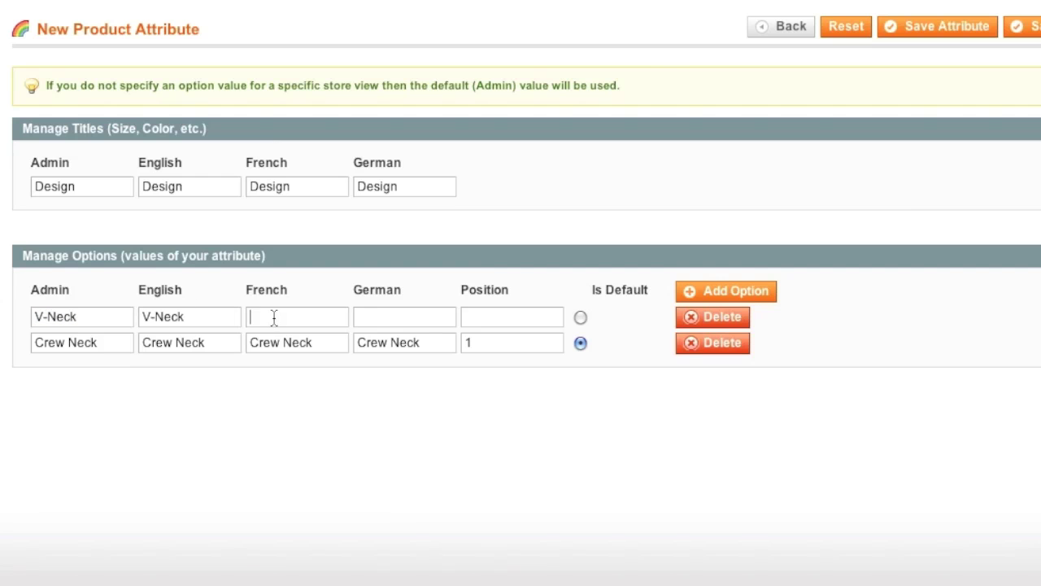
key("ctrl+v")
left_click(377, 317)
key("ctrl+v")
- Set the V-Neck option's position to 2 and save the attribute
left_click(479, 319)
type("2")
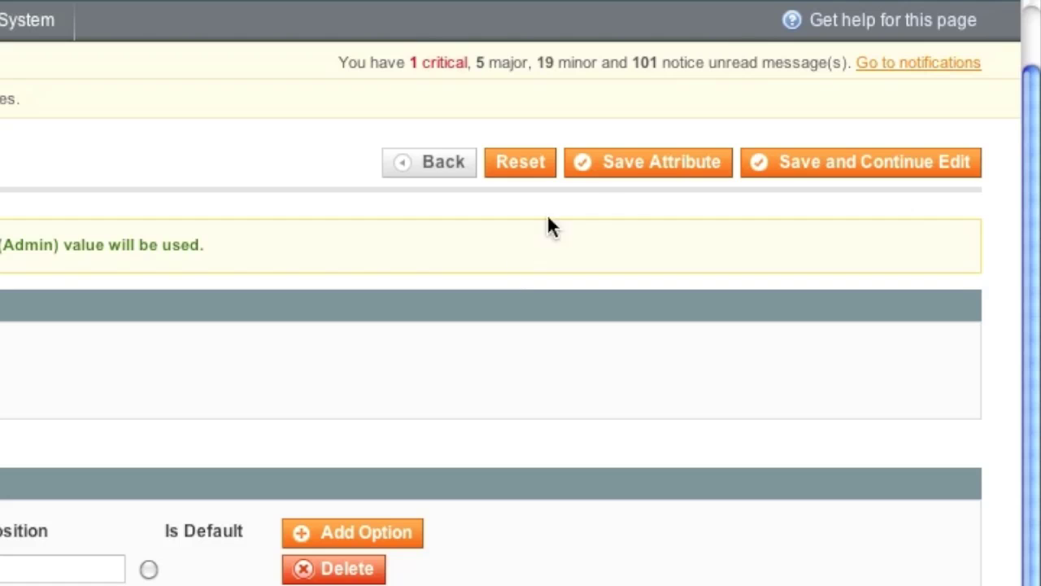
left_click(635, 169)
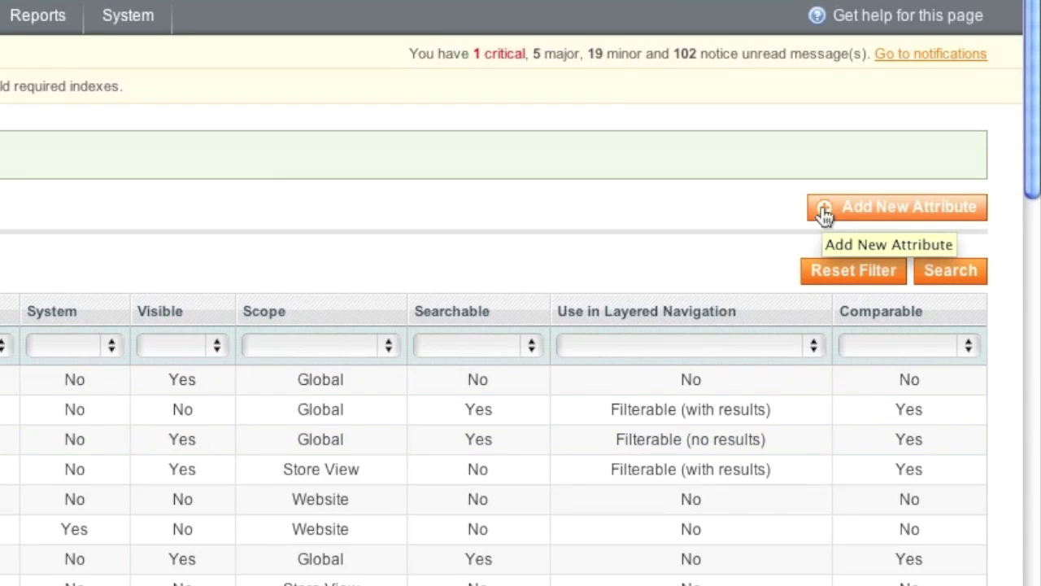
- Open a blank new attribute form and examine its properties, including the input validation choices
left_click(823, 207)
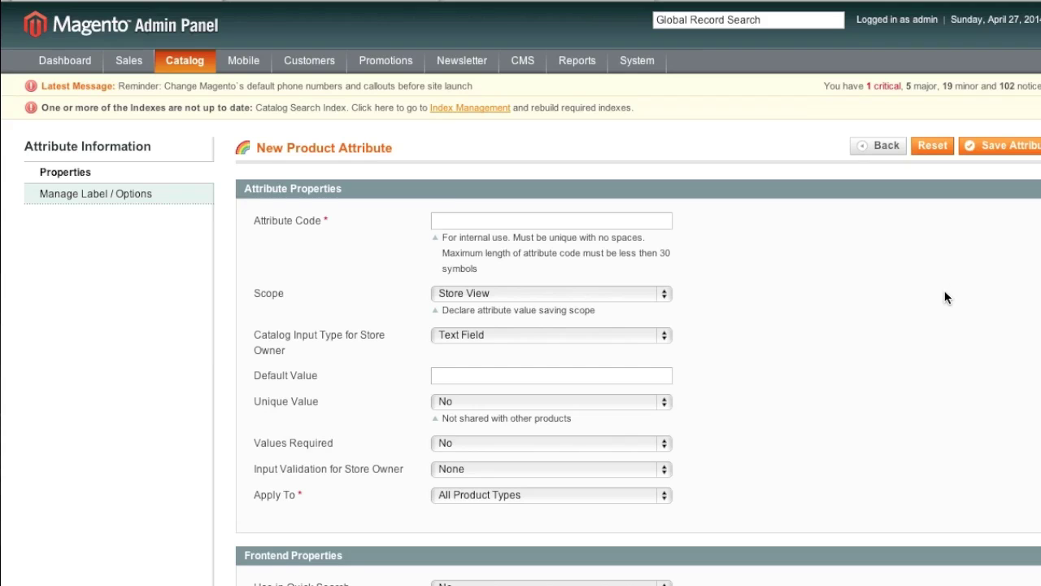
scroll(944, 298, "down", 1)
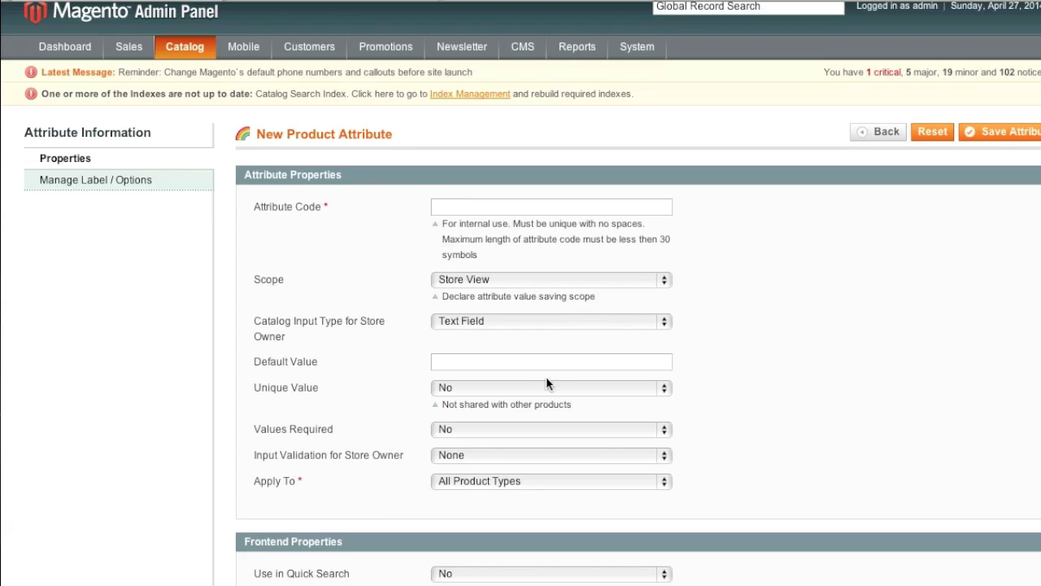
scroll(551, 382, "down", 1)
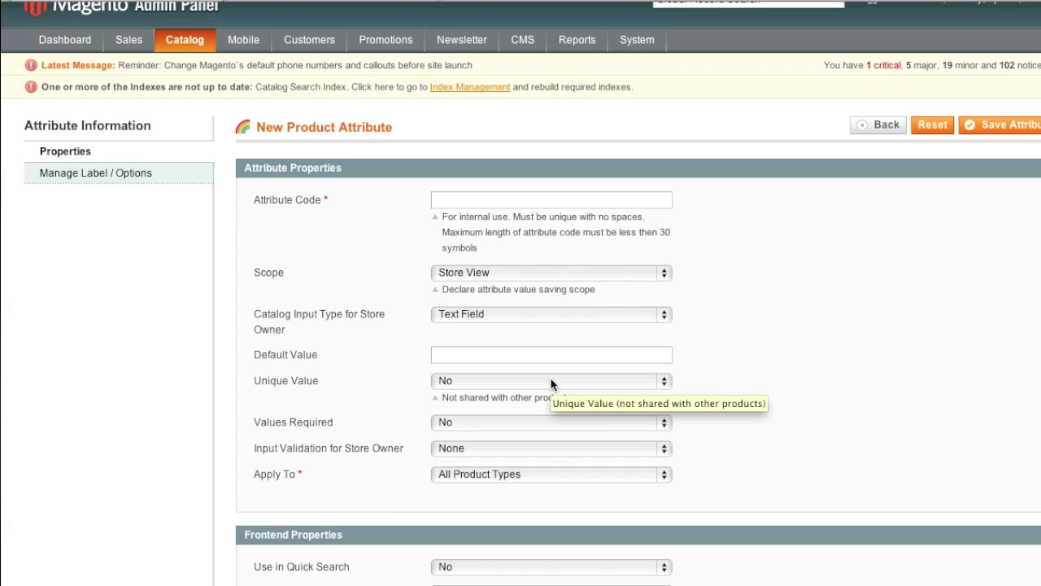
scroll(883, 324, "up", 1)
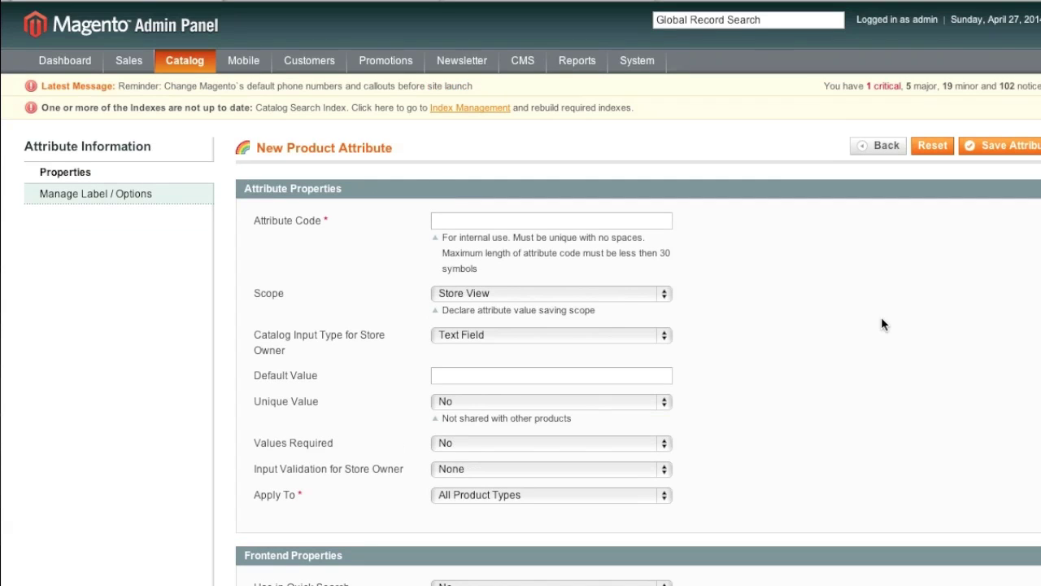
left_click(561, 469)
left_click(737, 455)
scroll(743, 451, "down", 3)
scroll(749, 454, "down", 2)
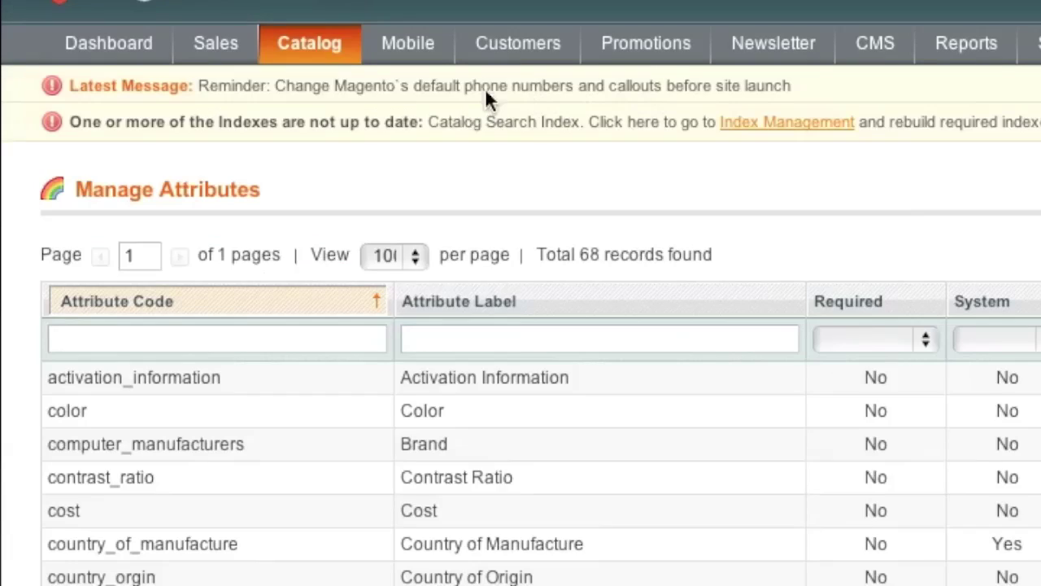
- Create and save a new attribute set named "Tee Shirts" based on the Default set
mouse_move(342, 50)
mouse_move(360, 149)
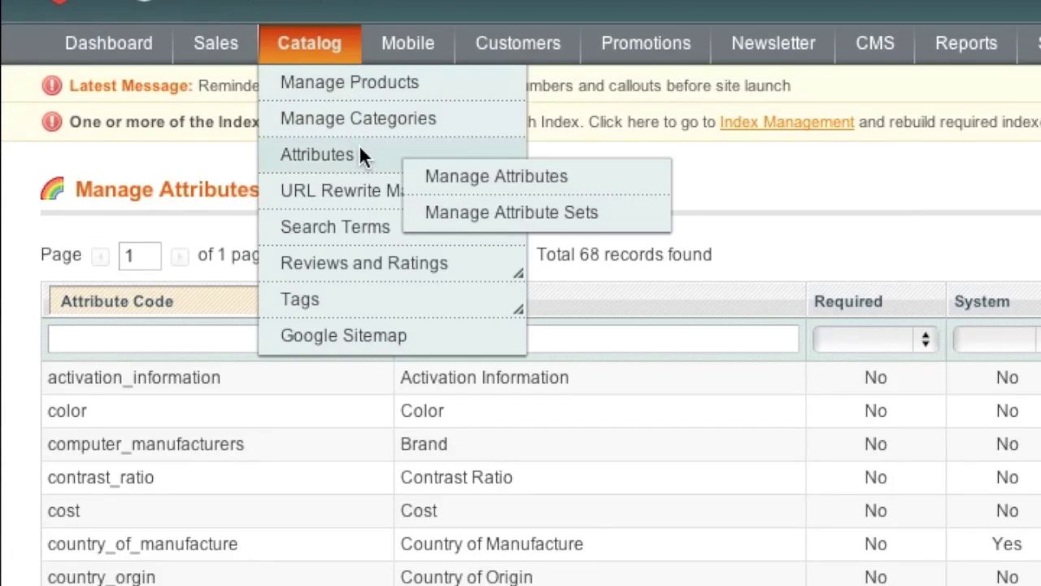
left_click(477, 213)
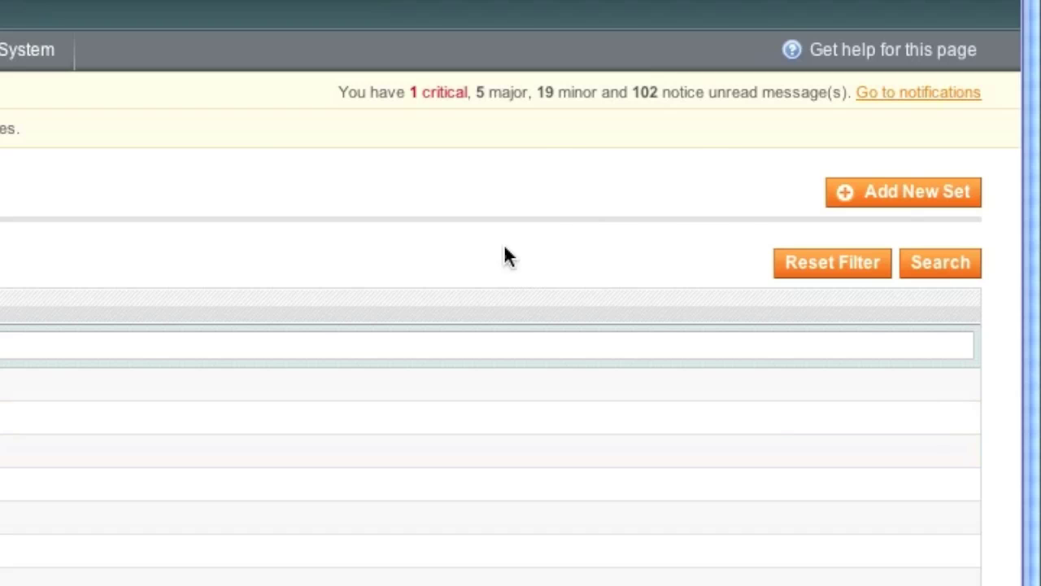
left_click(851, 192)
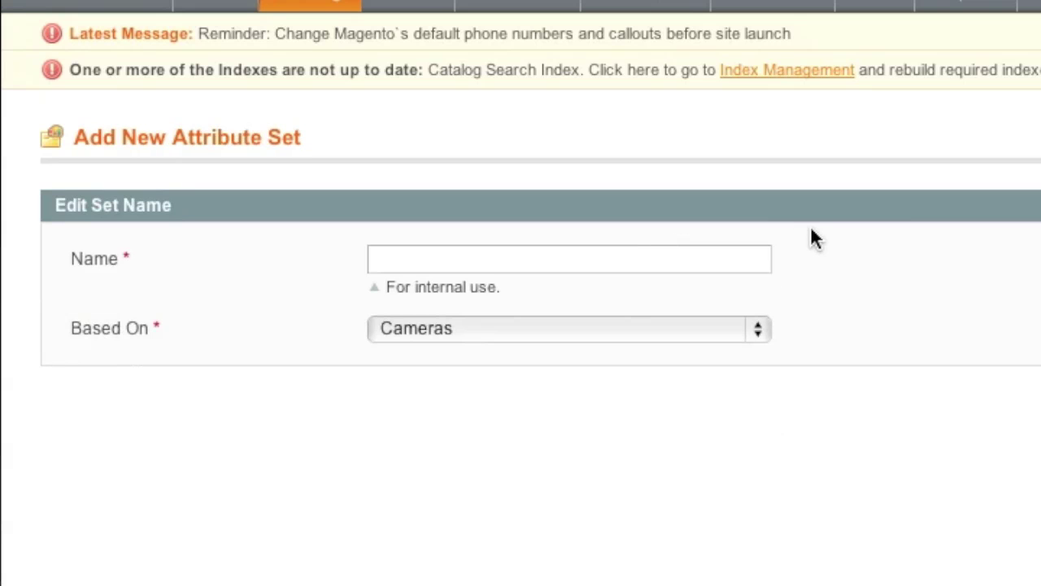
type("Tee Shirts")
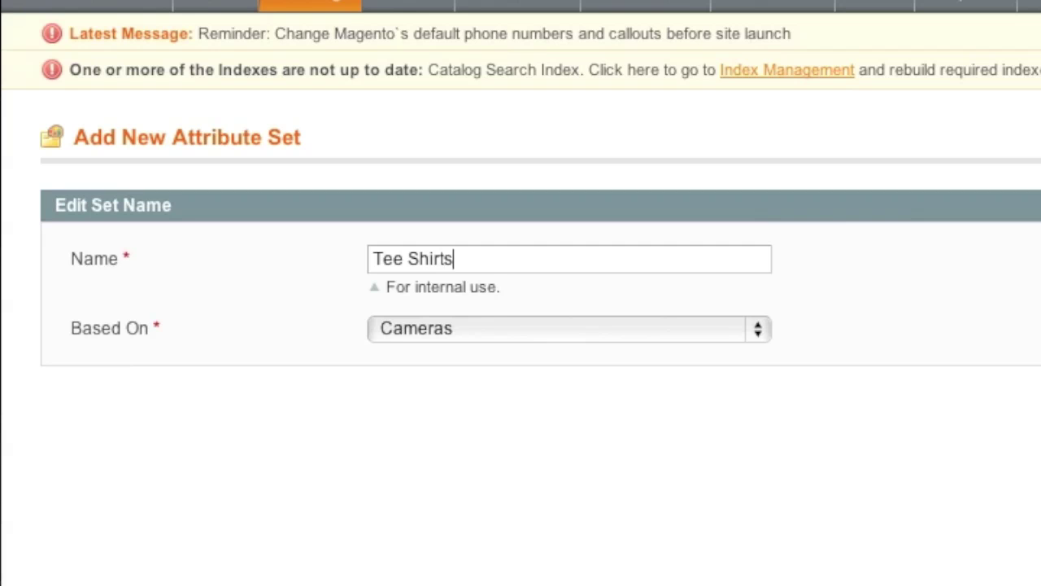
left_click(703, 339)
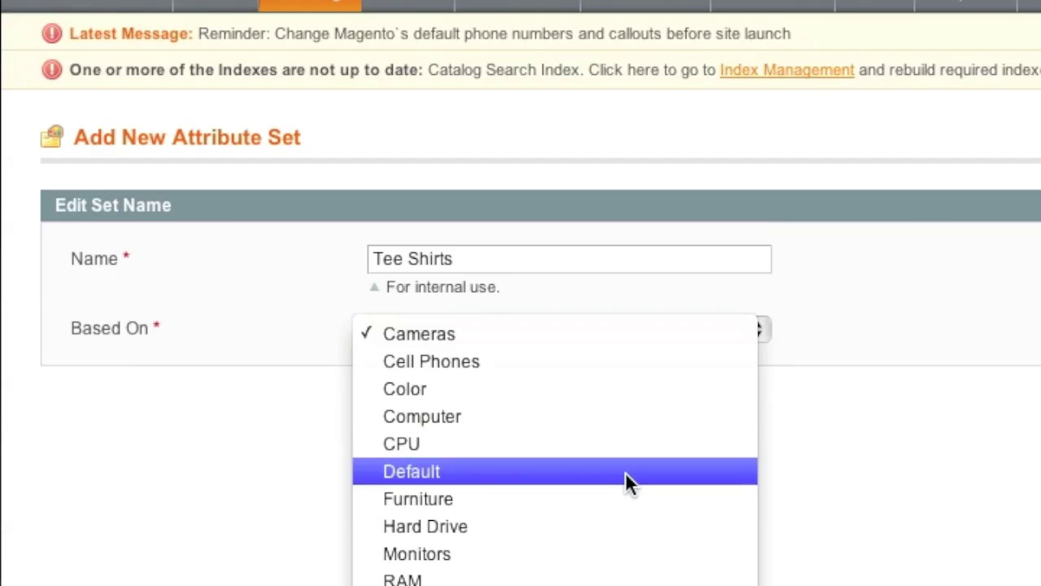
left_click(626, 473)
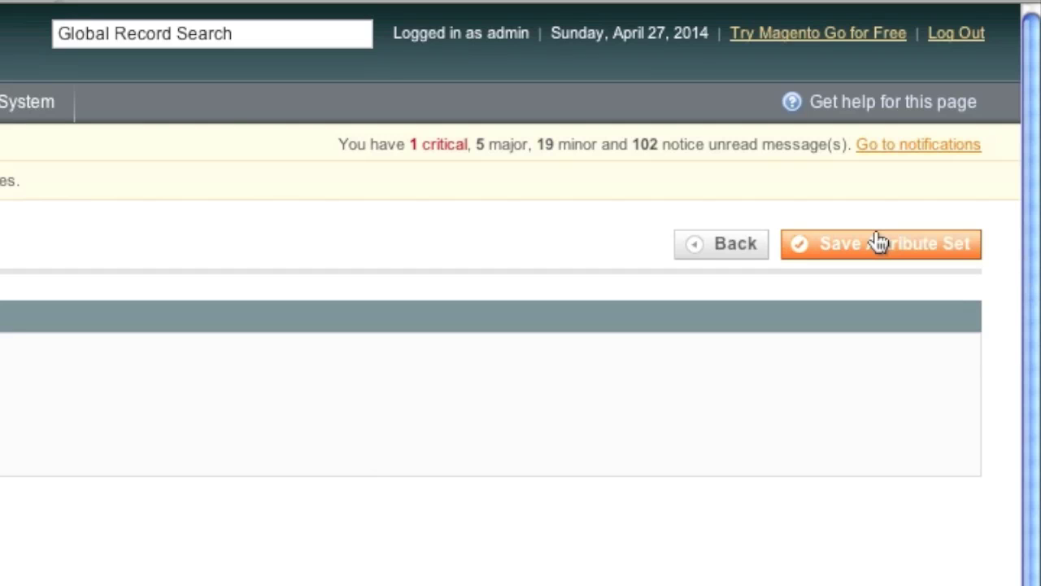
left_click(878, 241)
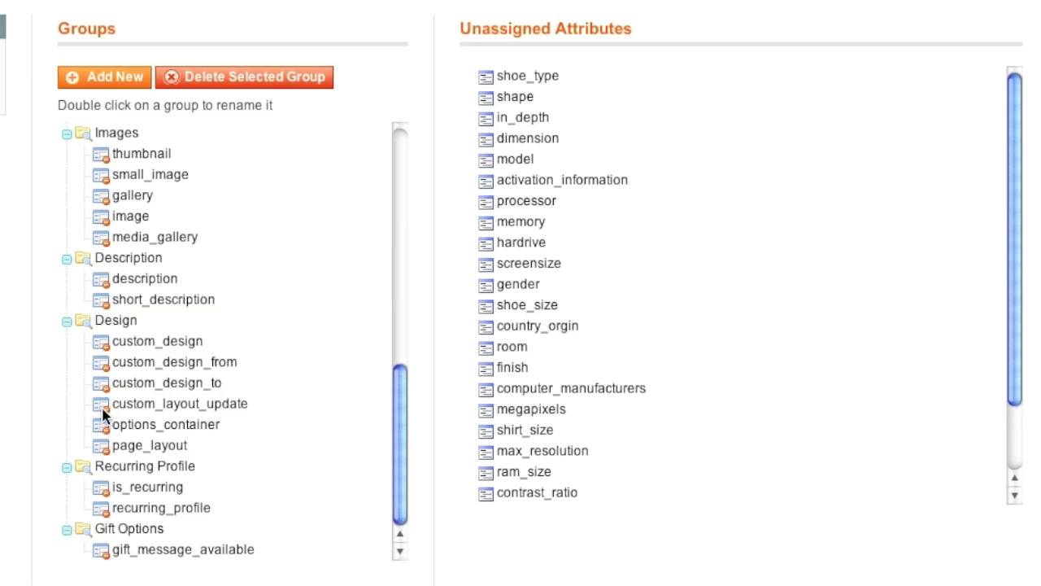
- Review the set's groups and move the manufacturer attribute from General to Unassigned Attributes
scroll(106, 411, "down", 3)
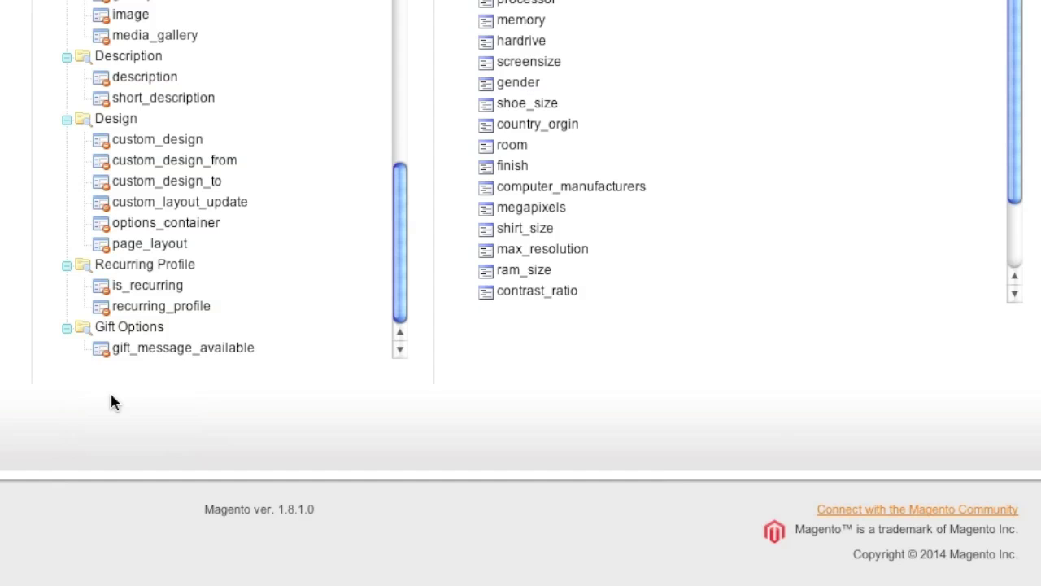
scroll(112, 402, "up", 15)
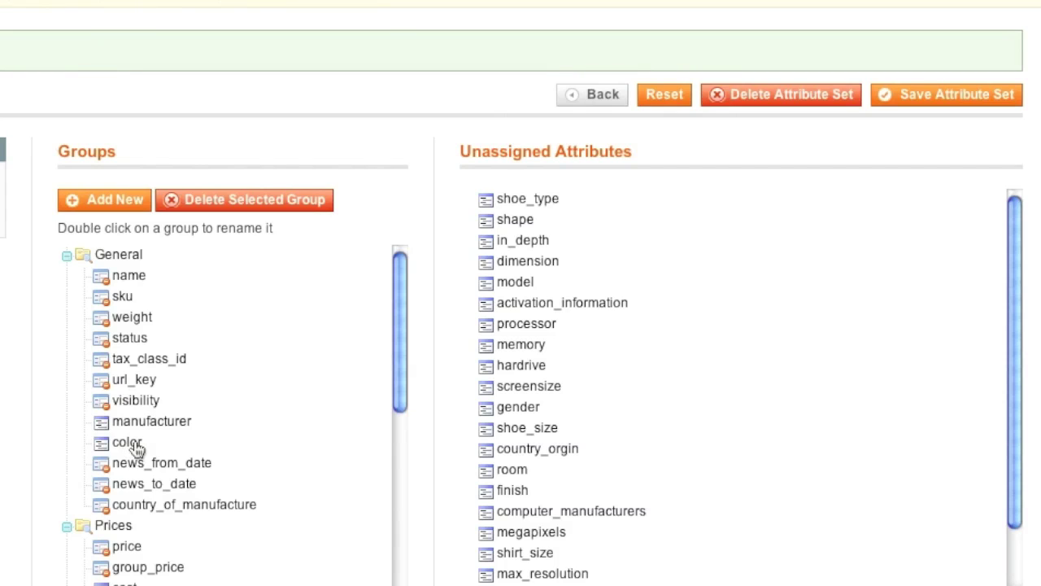
left_click(162, 429)
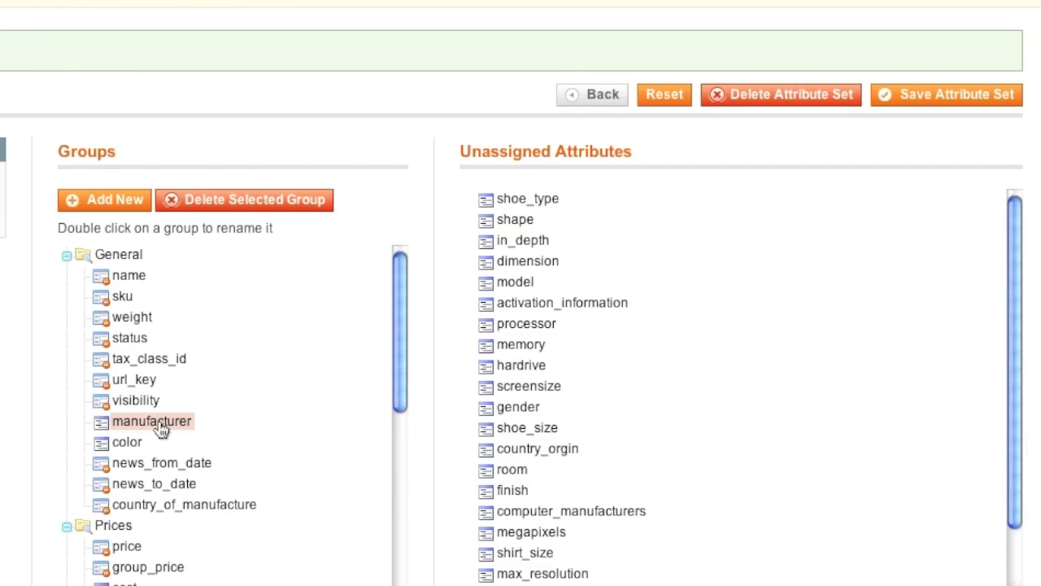
left_click_drag(100, 425, 544, 405)
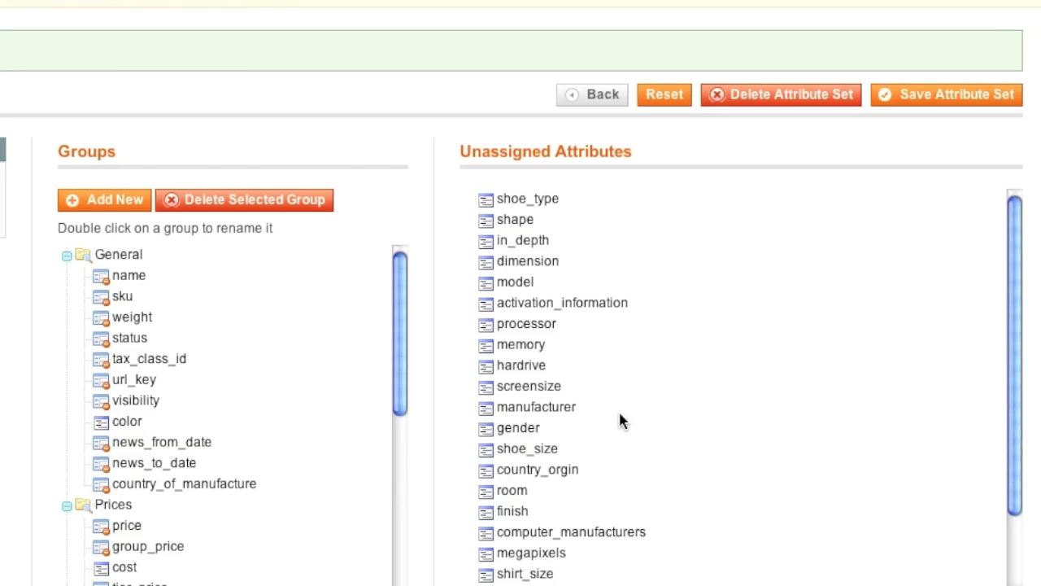
- Locate the unassigned design attribute and add a new group named "My Design" to the attribute set
scroll(610, 415, "down", 10)
left_click(486, 387)
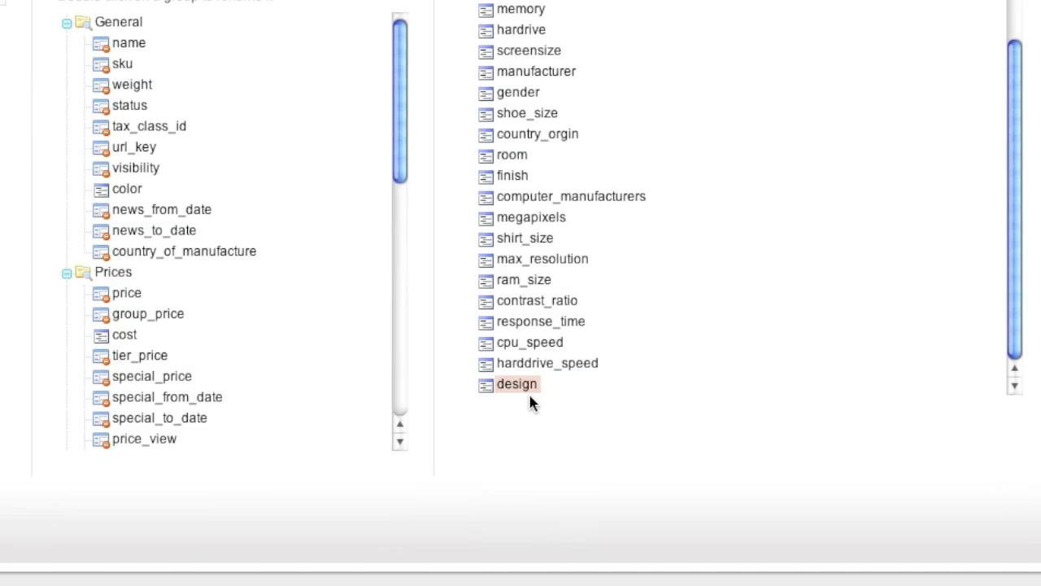
scroll(453, 377, "up", 5)
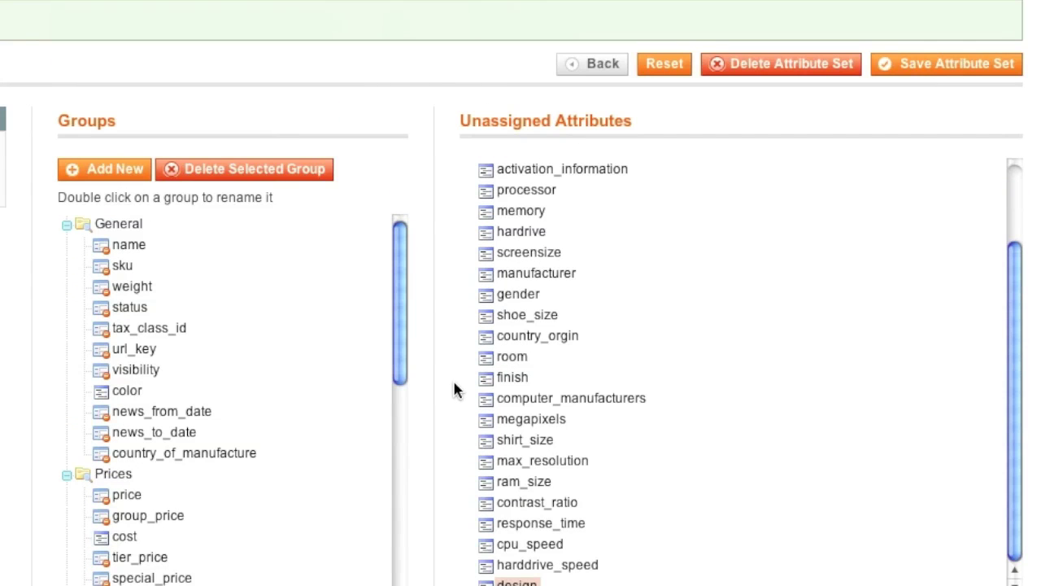
left_click(96, 169)
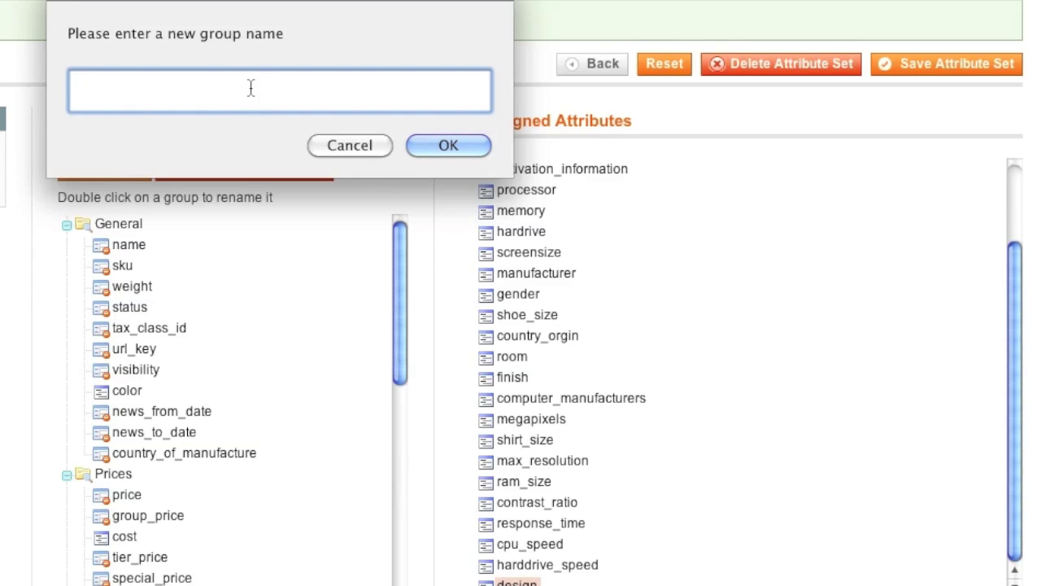
type("My Design")
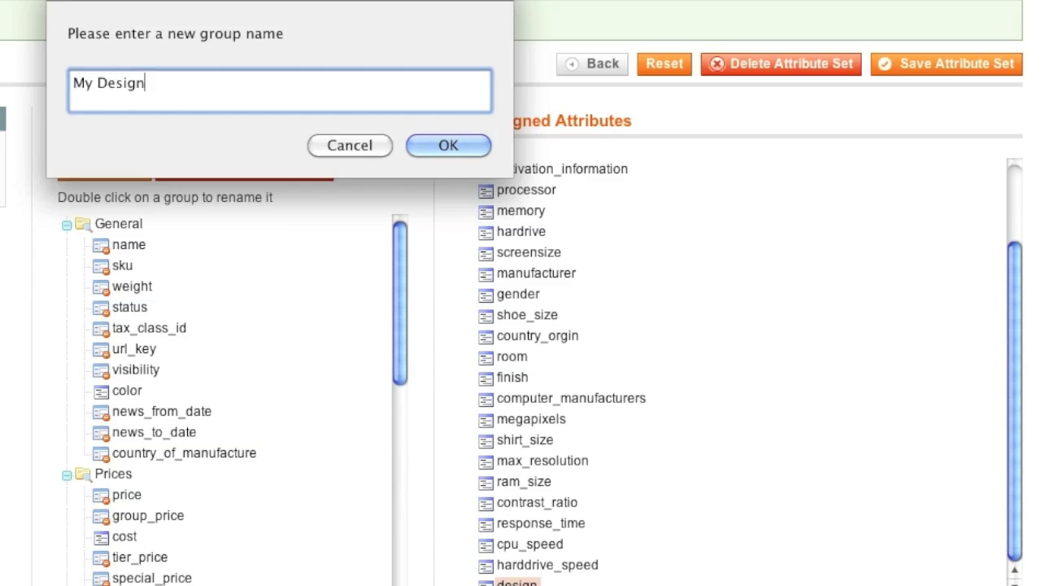
left_click(443, 142)
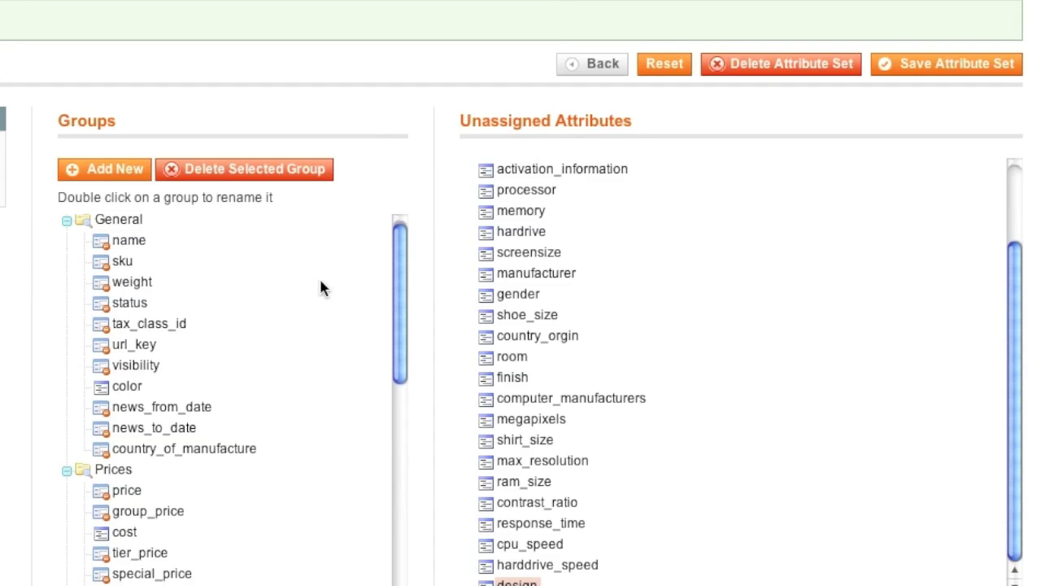
- Assign the design attribute to the My Design group and move color from General to Unassigned Attributes
scroll(320, 288, "down", 10)
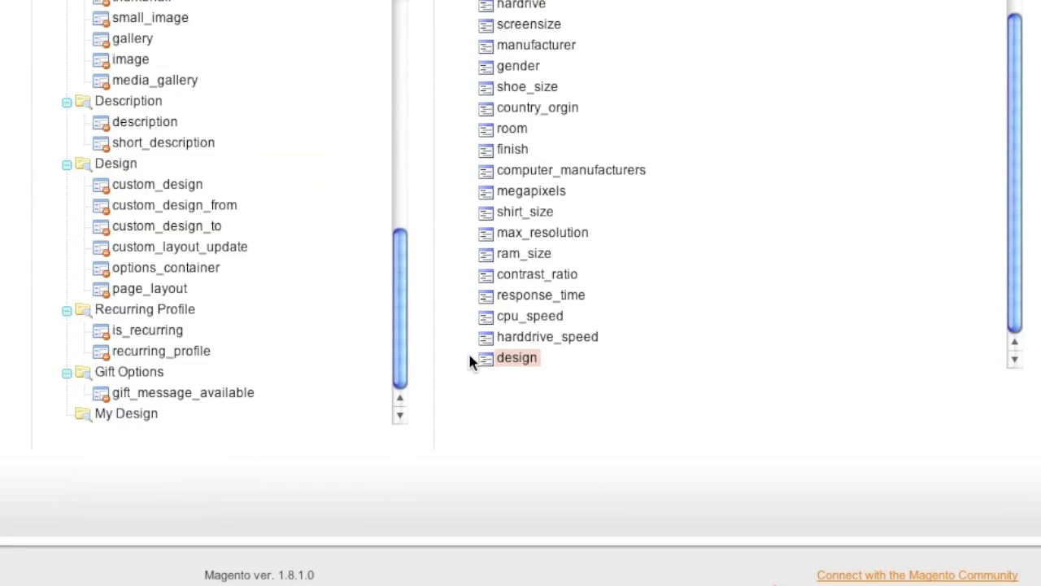
left_click_drag(489, 364, 155, 416)
scroll(291, 364, "up", 10)
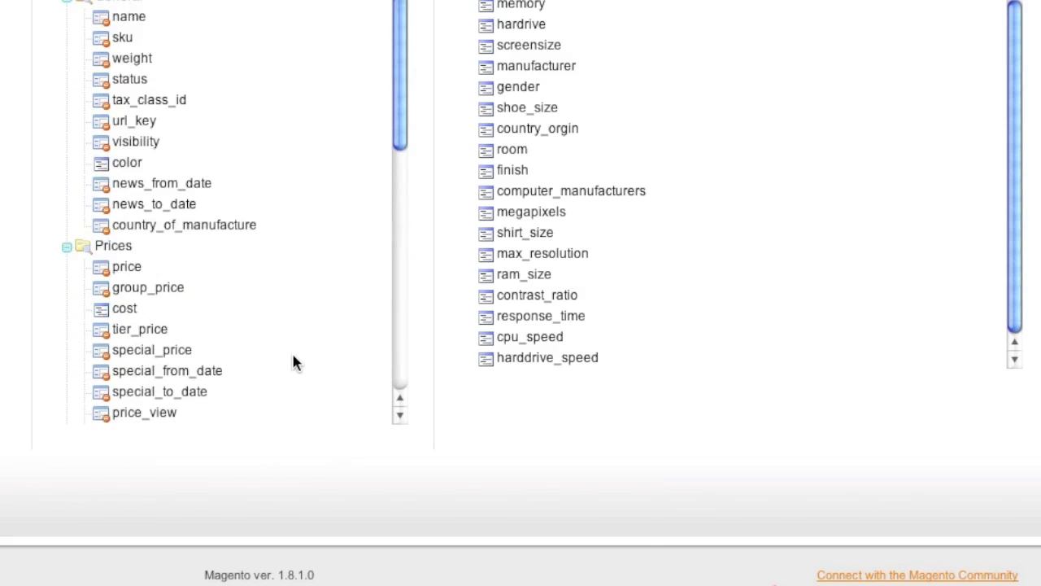
left_click_drag(104, 170, 496, 236)
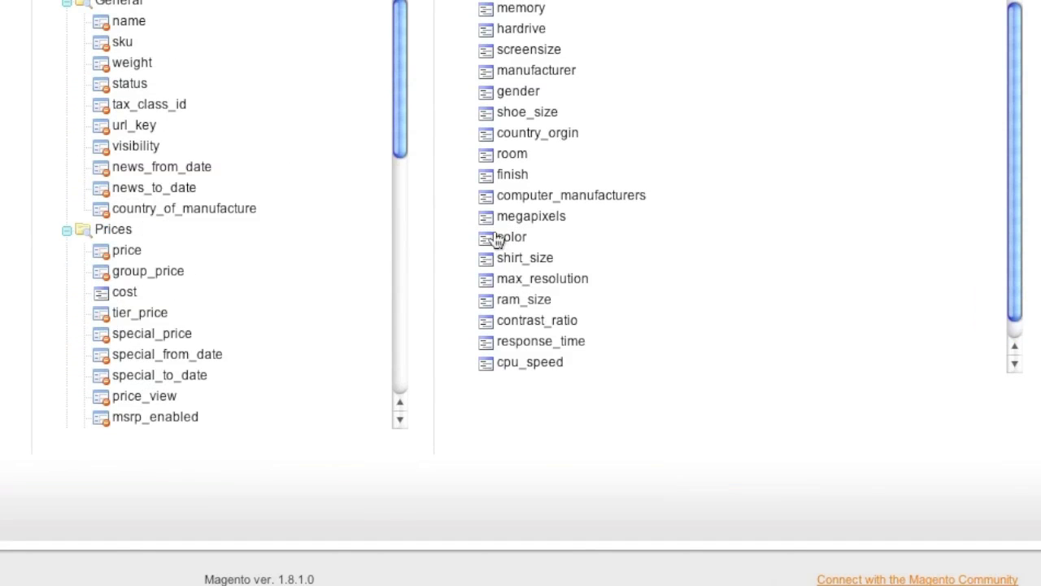
- Assign the unassigned color attribute to the My Design group below design and save the attribute set
left_click_drag(400, 137, 390, 387)
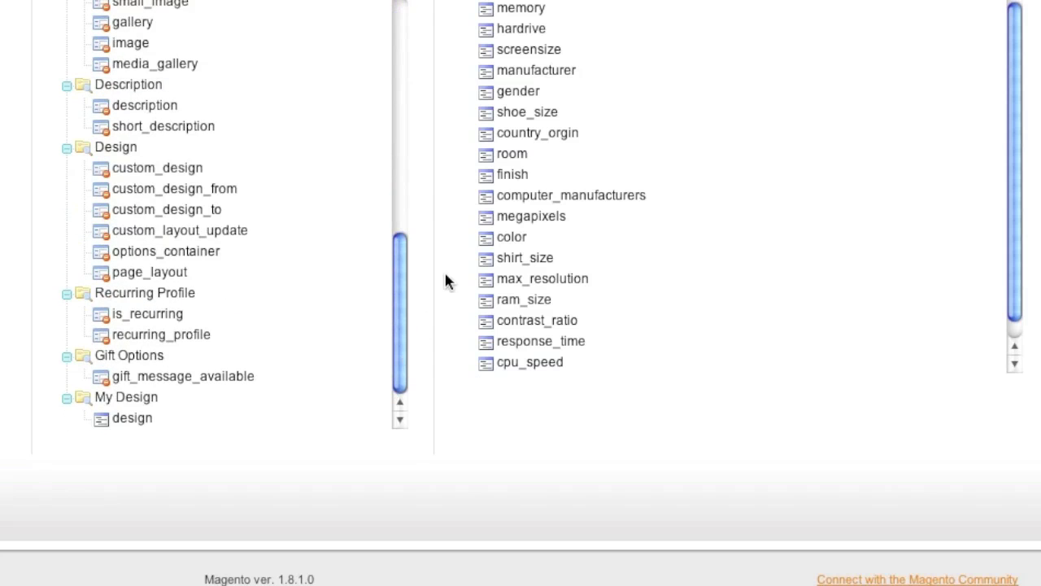
left_click_drag(488, 237, 134, 413)
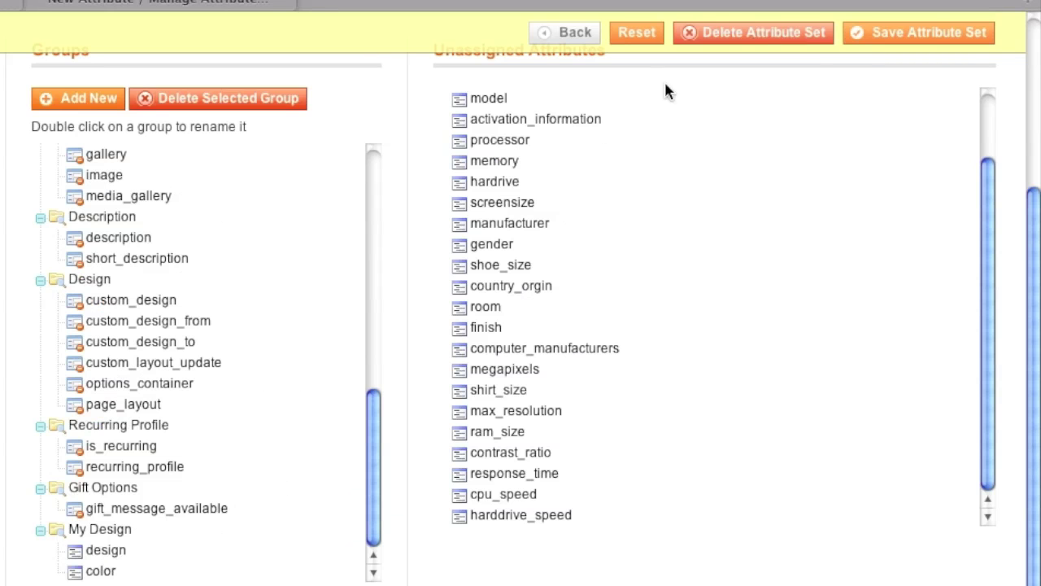
left_click(887, 42)
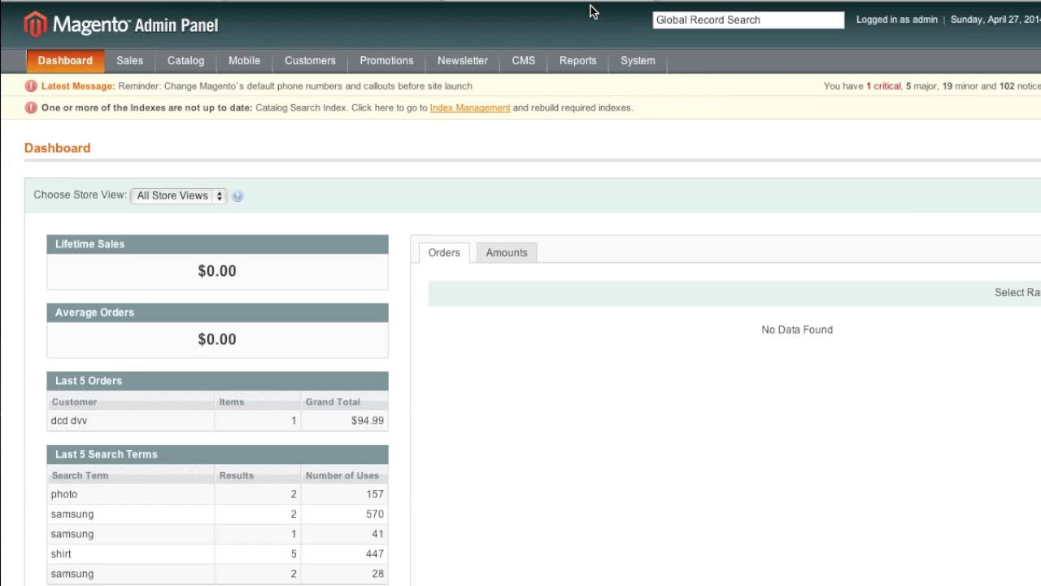
- Start a new product with the Tee Shirts attribute set and the Simple Product type, continuing to its information form
mouse_move(185, 60)
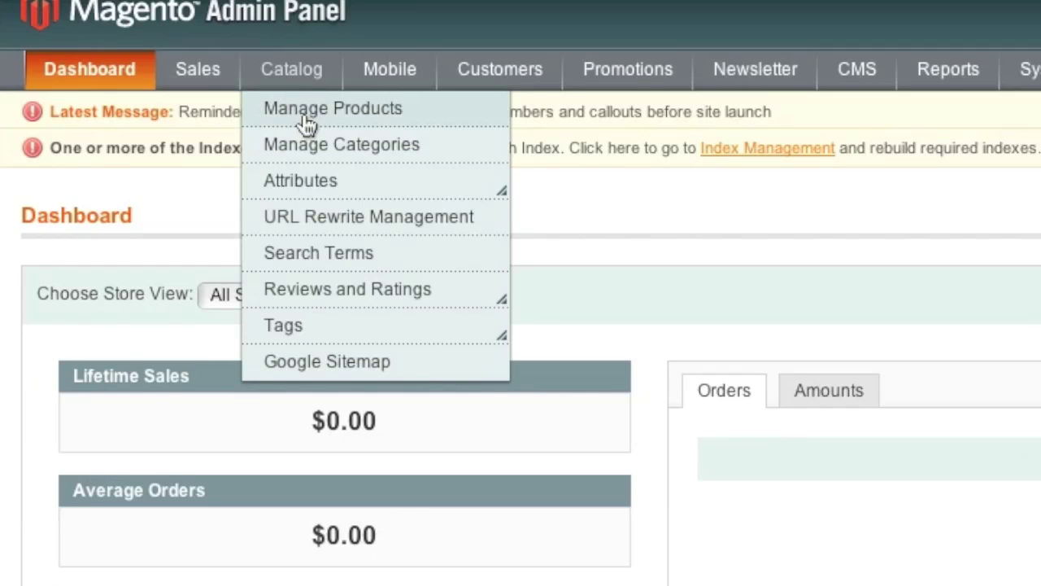
left_click(308, 120)
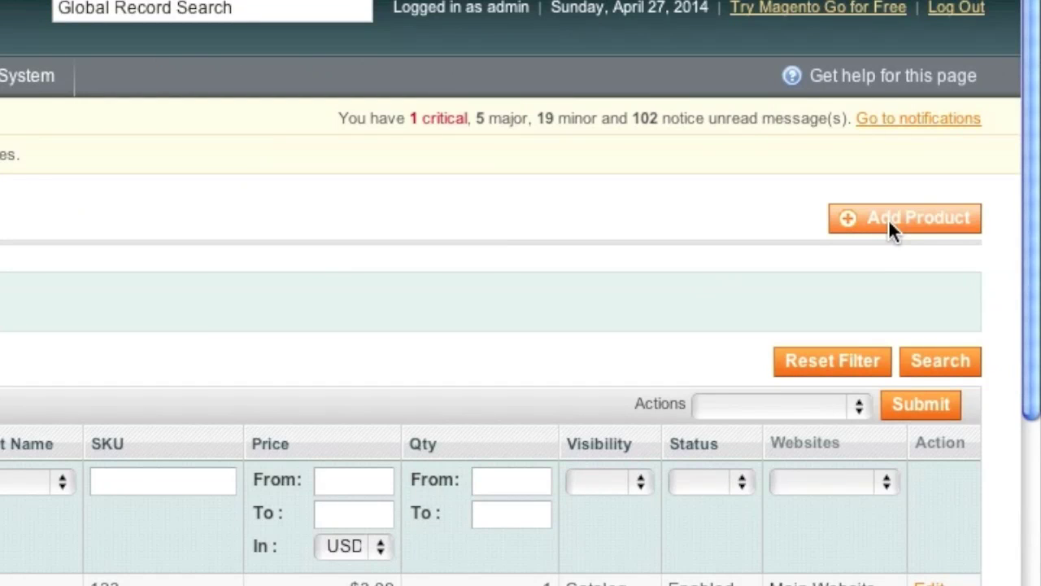
left_click(889, 219)
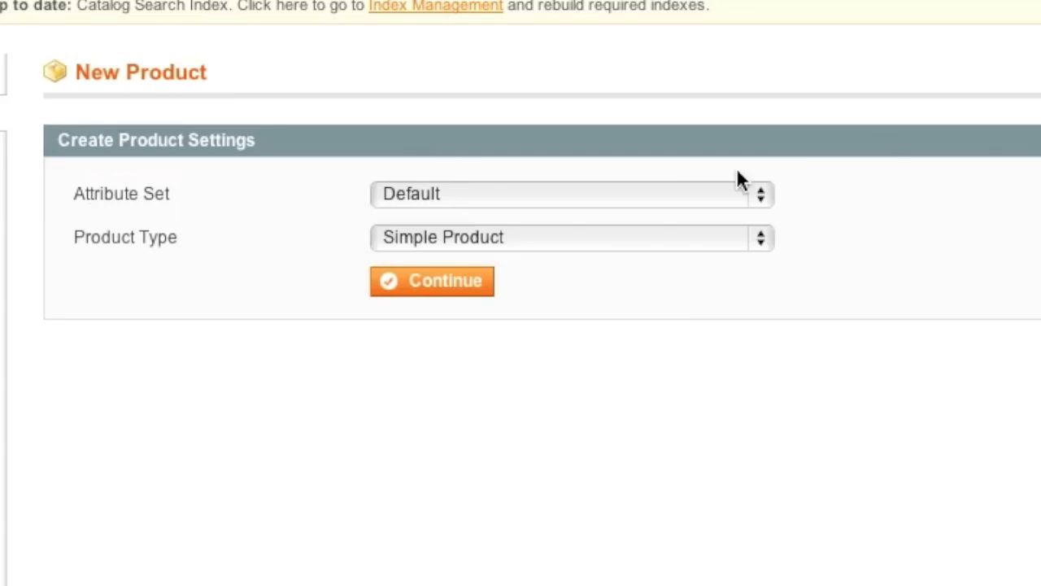
left_click(632, 192)
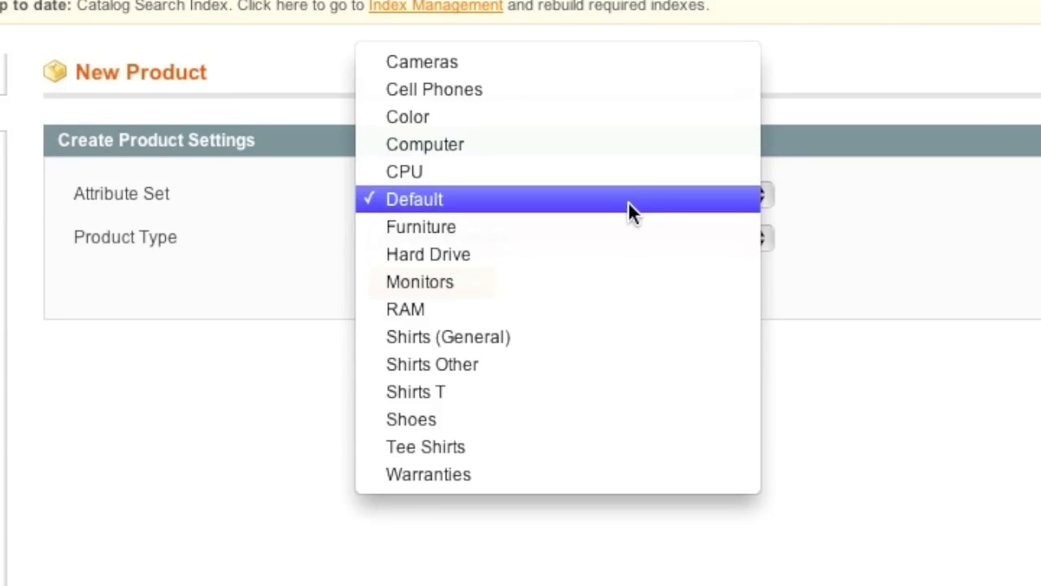
left_click(578, 449)
left_click(574, 237)
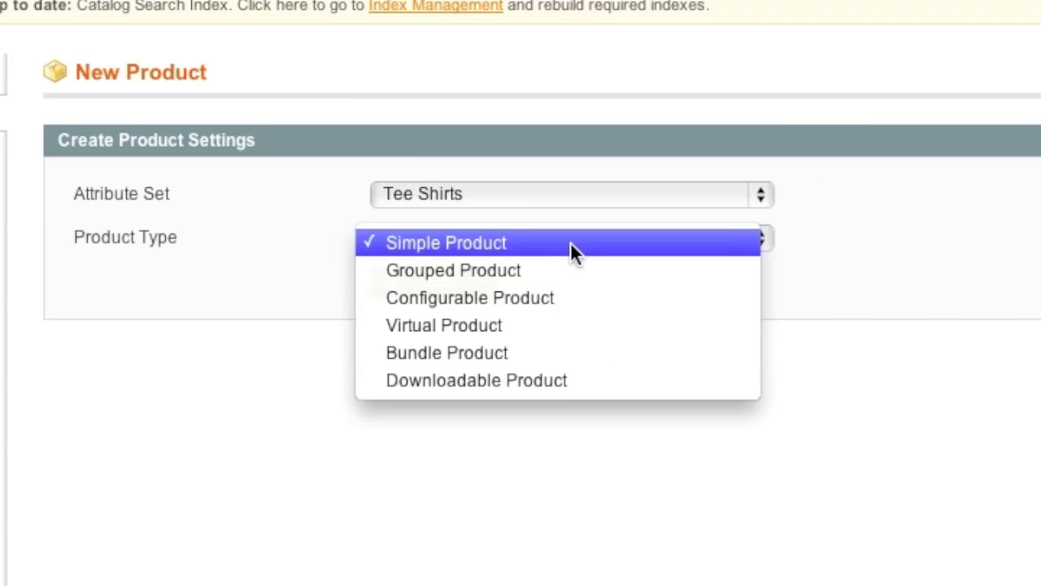
left_click(570, 241)
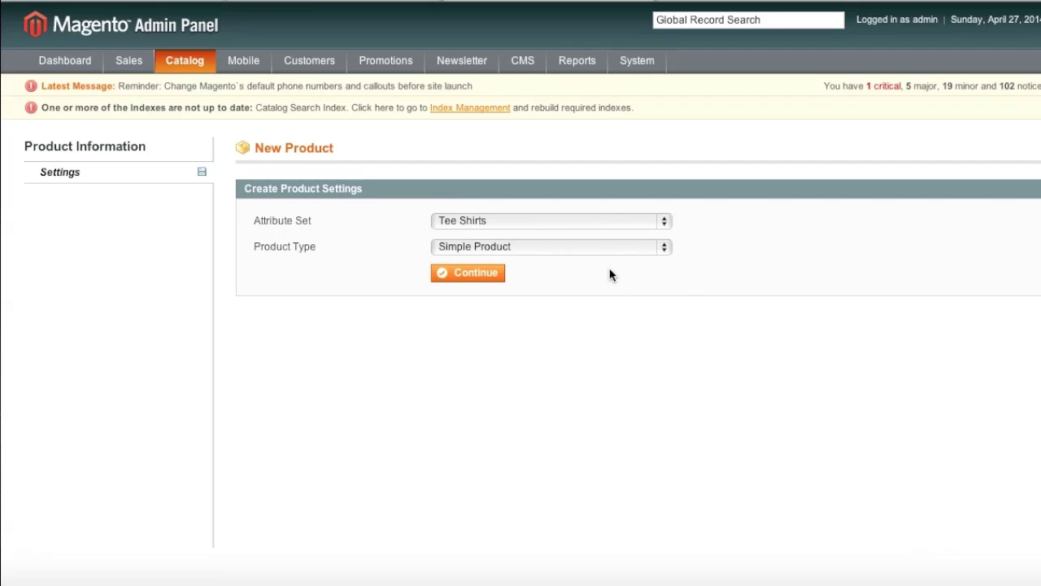
left_click(468, 272)
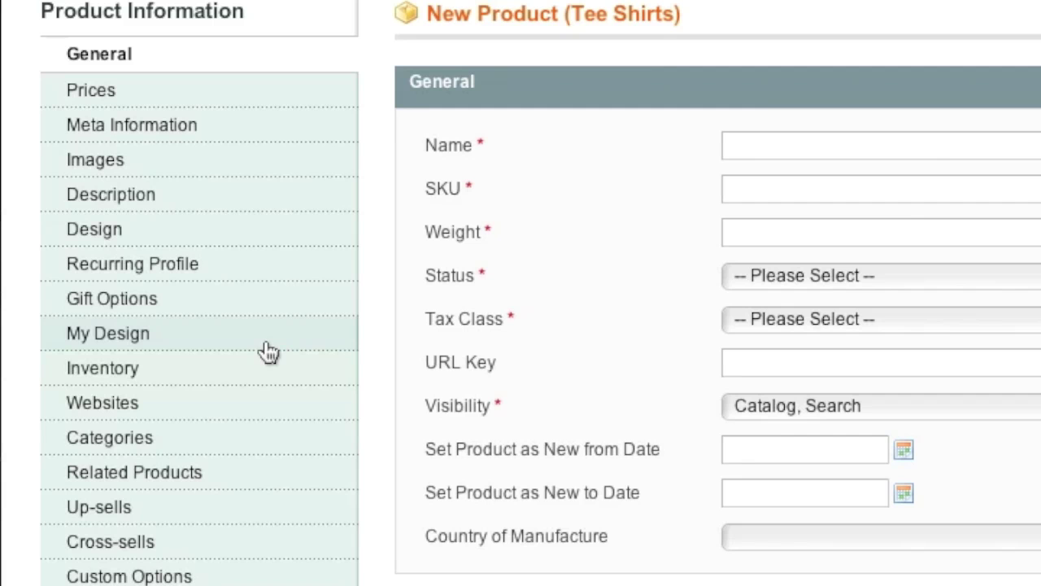
- Examine the available Design and Color options in the new product's My Design section without changing either value
left_click(268, 348)
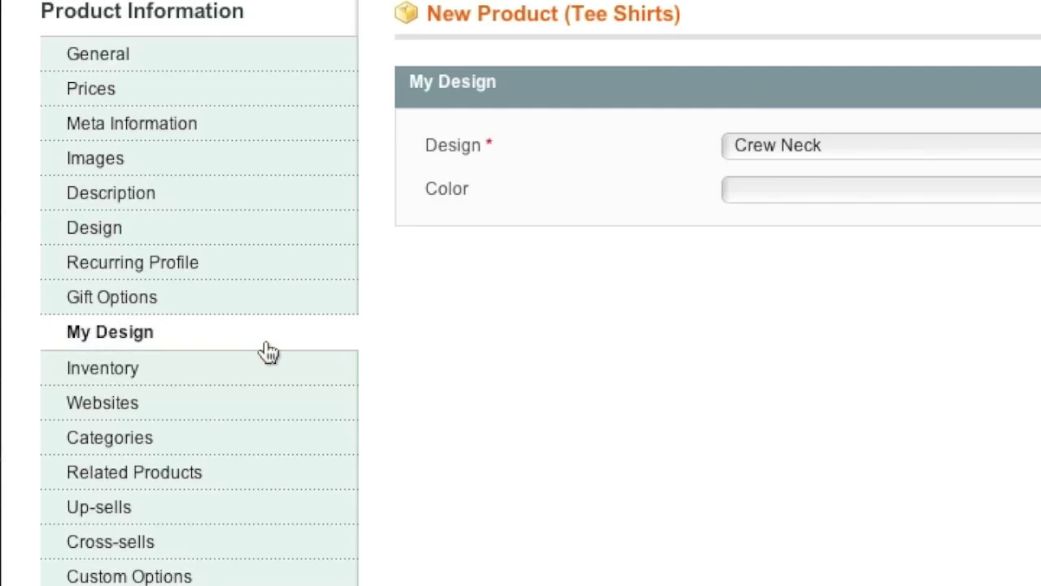
left_click(542, 224)
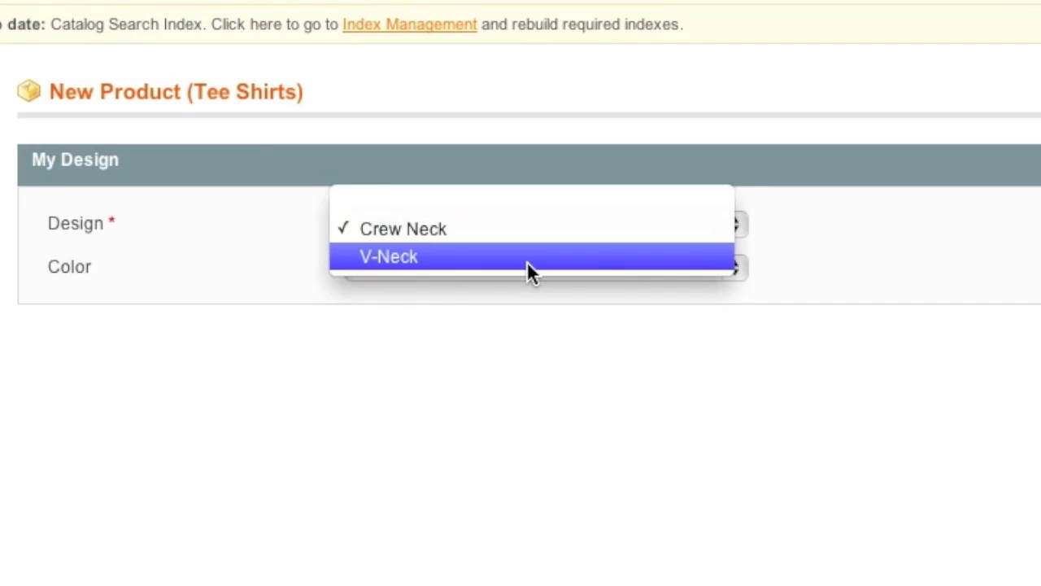
left_click(350, 274)
left_click(451, 269)
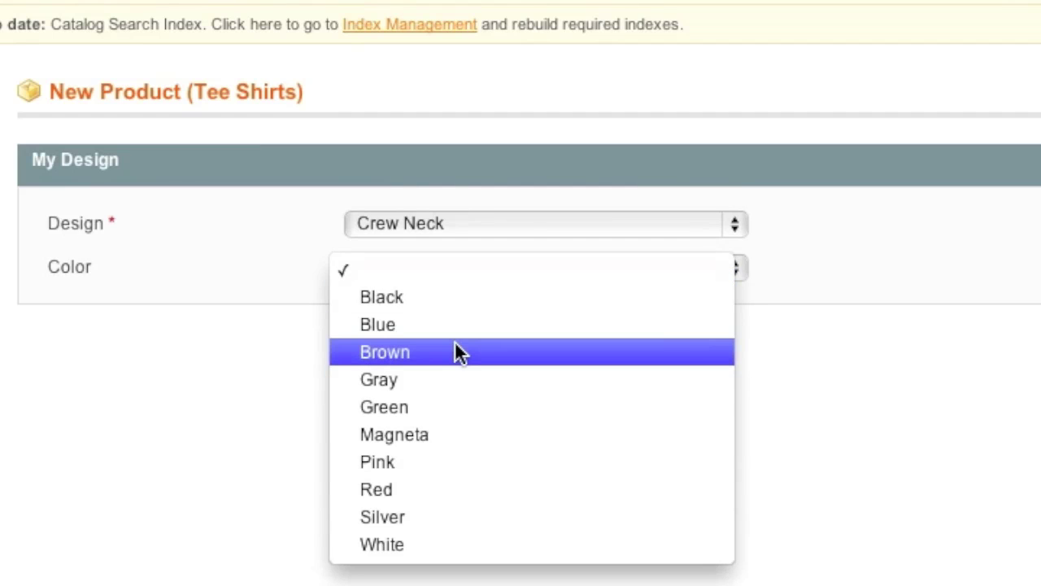
left_click(249, 288)
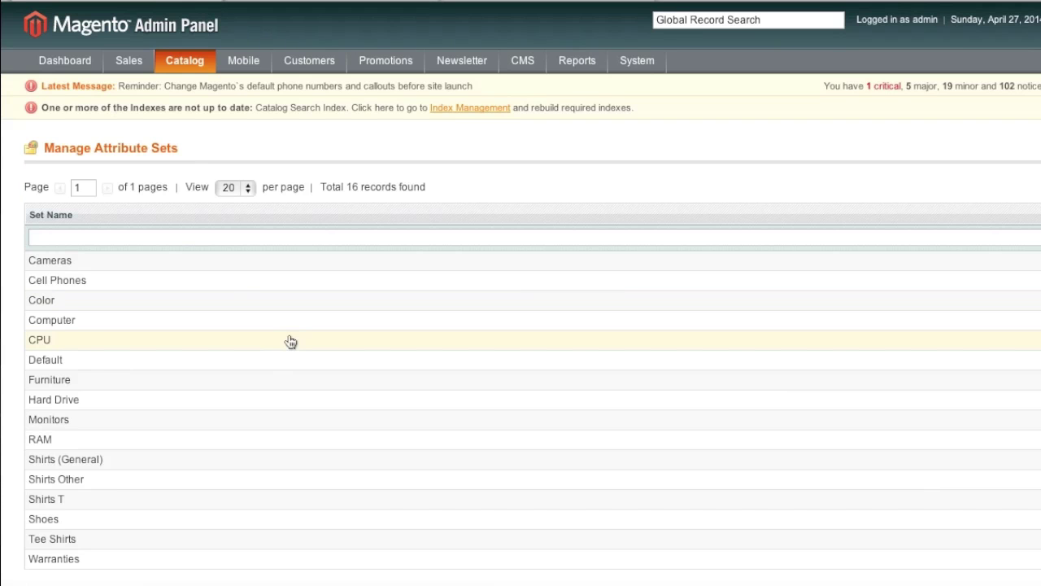
- Review the groups and attributes in the Tee Shirts attribute set and compare them with the new product's General section
left_click(137, 539)
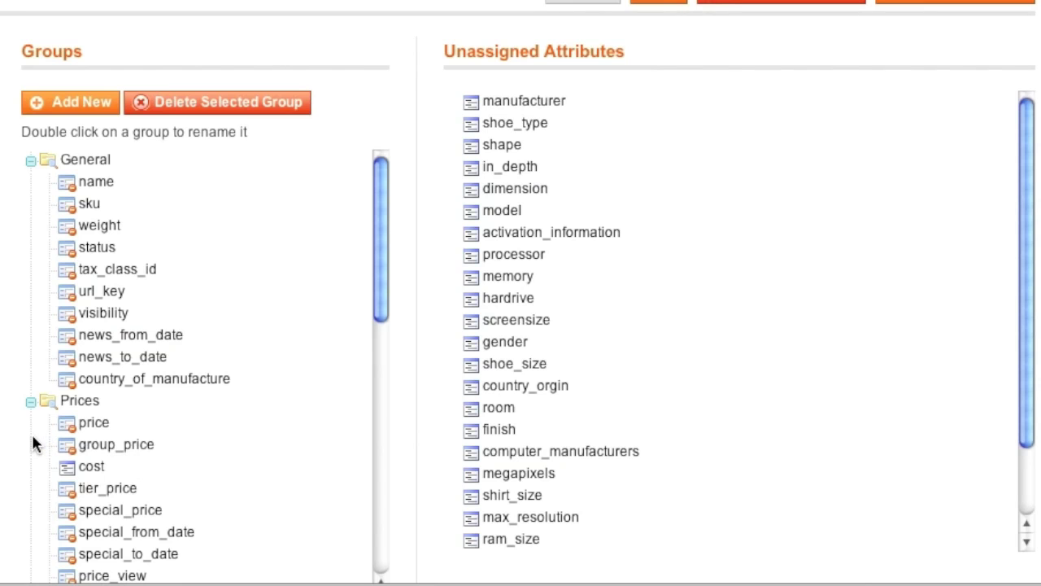
scroll(32, 443, "down", 3)
scroll(103, 271, "up", 3)
scroll(130, 396, "down", 3)
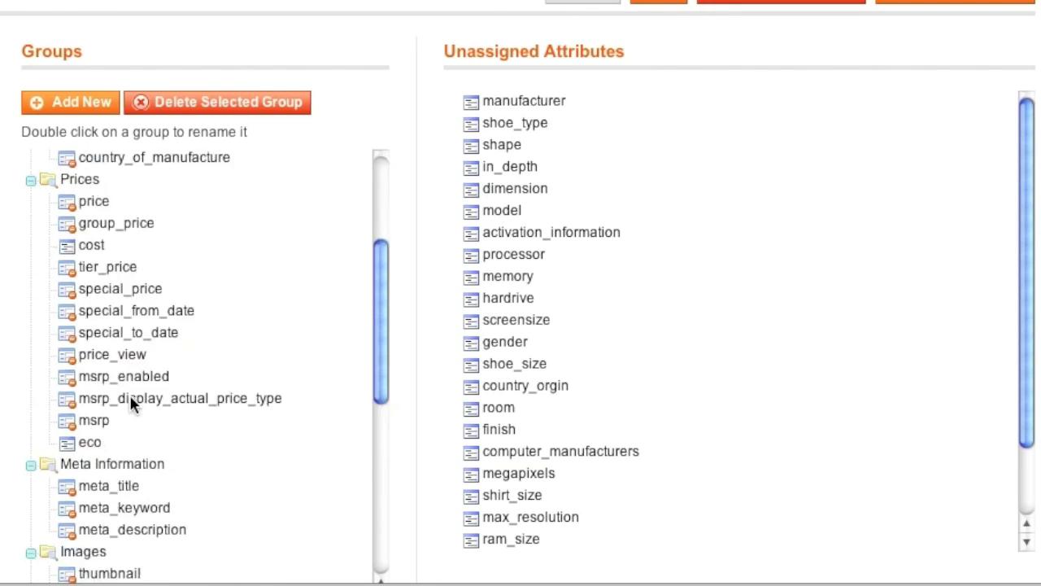
scroll(131, 394, "down", 5)
scroll(106, 419, "up", 10)
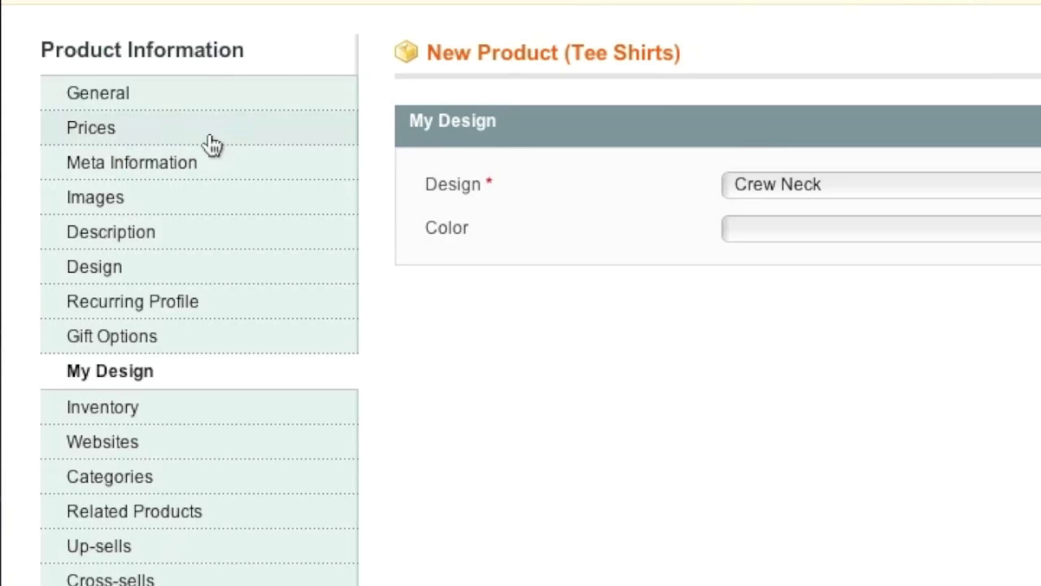
left_click(198, 102)
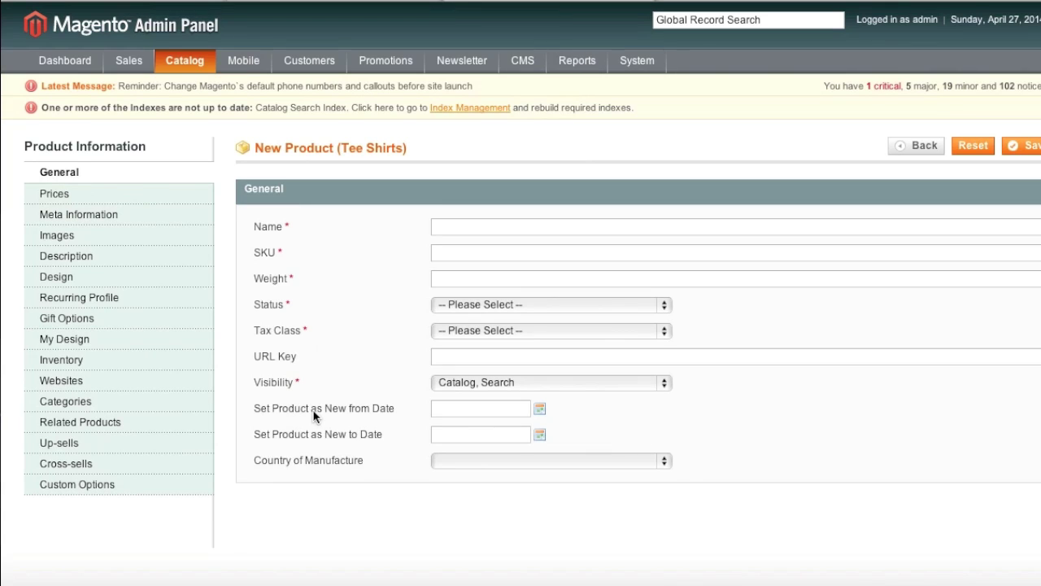